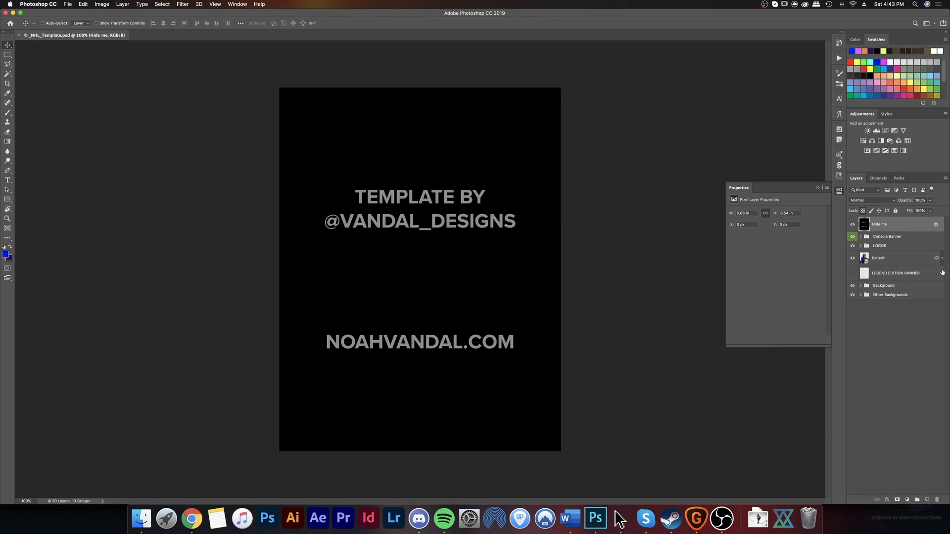
Step: Hide the Hide me cover layer to reveal the NHL cover artwork, and select the LEGEND EDITION BANNER layer
left_click(853, 226)
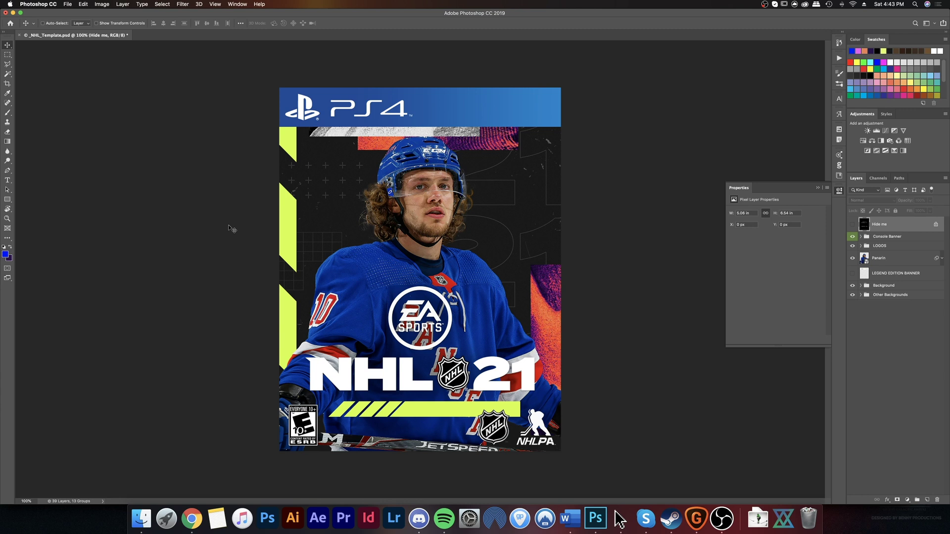
left_click(877, 273)
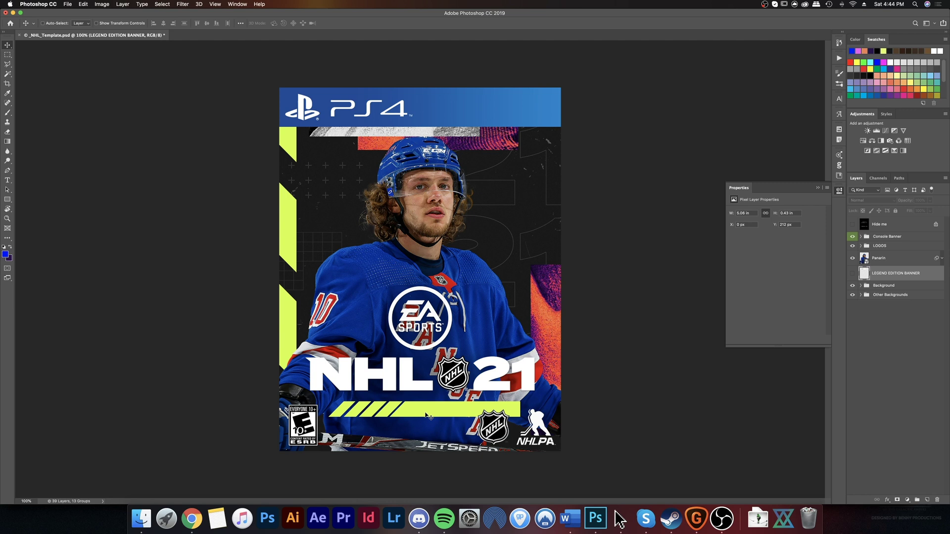
left_click(896, 4)
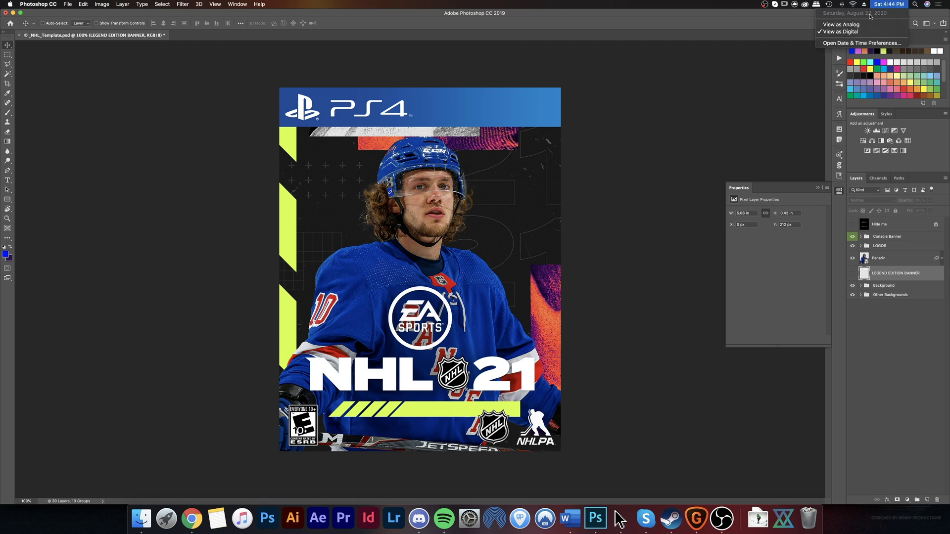
left_click(694, 30)
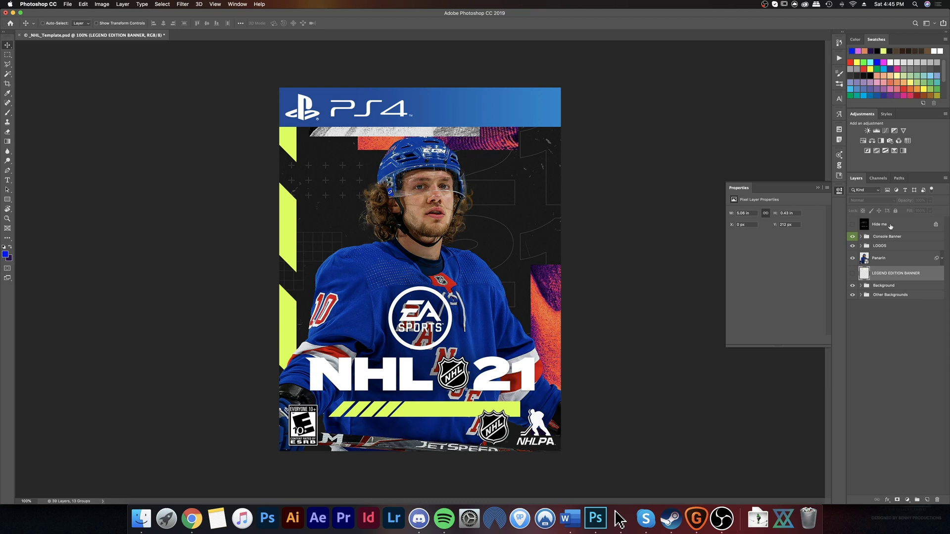
Step: Inspect the Console Banner group by switching its PS4 and Xbox One banners off, and restore the PS4 banner
left_click(883, 240)
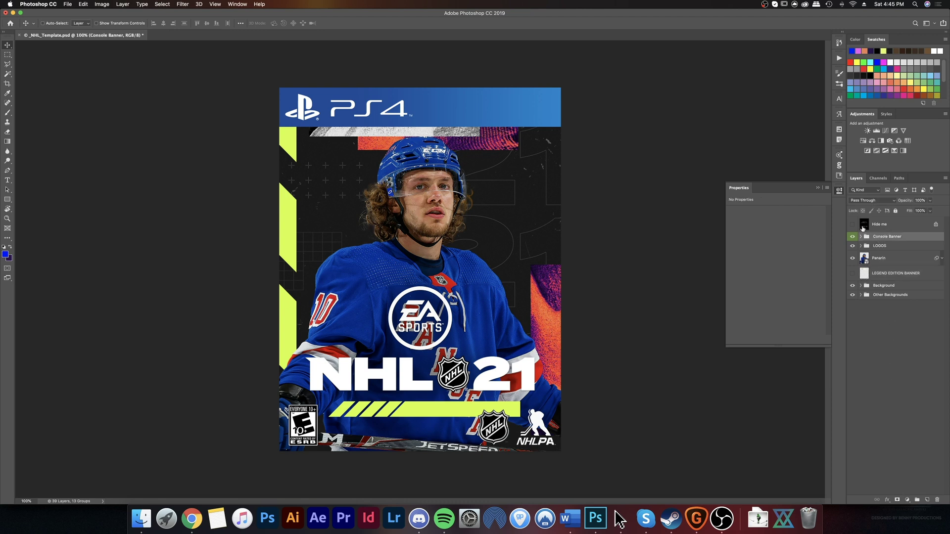
left_click(852, 225)
left_click(852, 225)
left_click(861, 236)
left_click(852, 249)
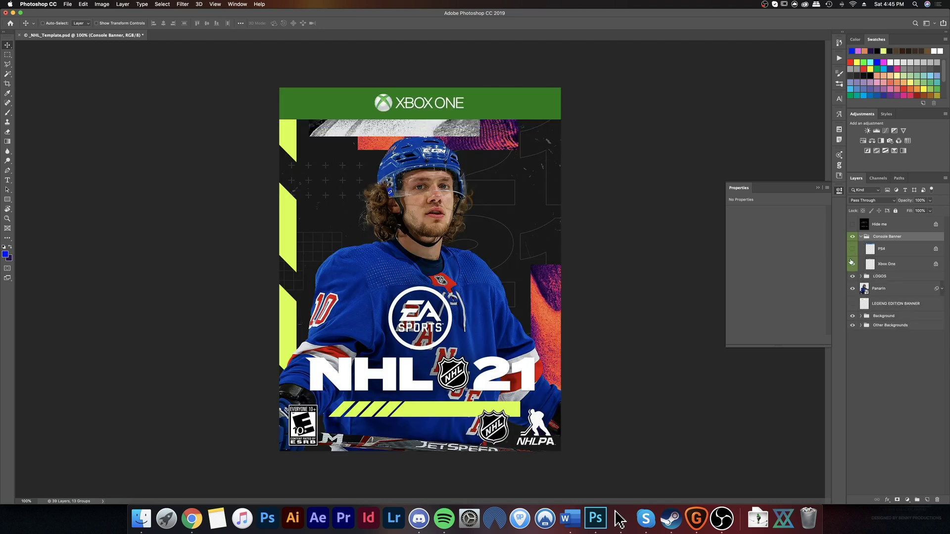
left_click(852, 265)
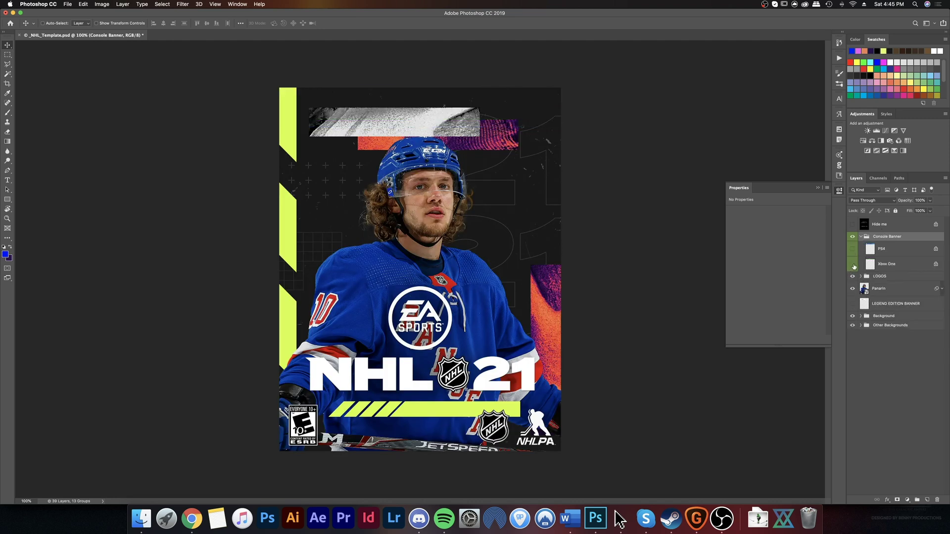
left_click(852, 249)
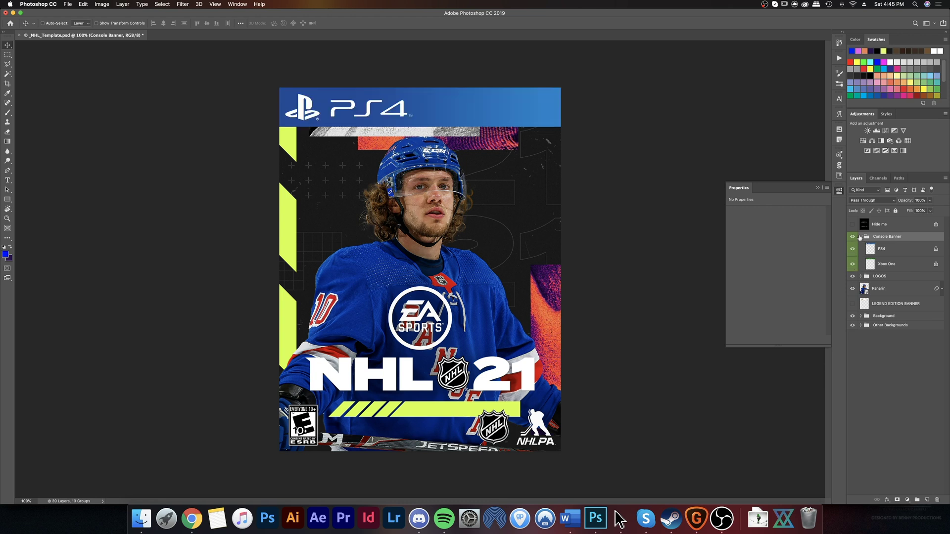
left_click(861, 236)
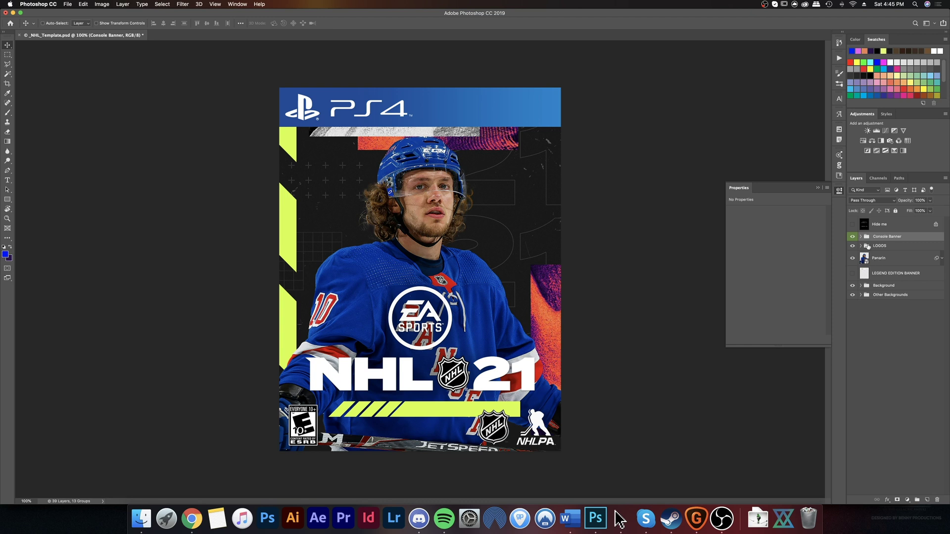
Step: Open the LOGOS group and compare the NHLPA logo with the White NHLPA layer hidden and shown
left_click(871, 245)
left_click(861, 247)
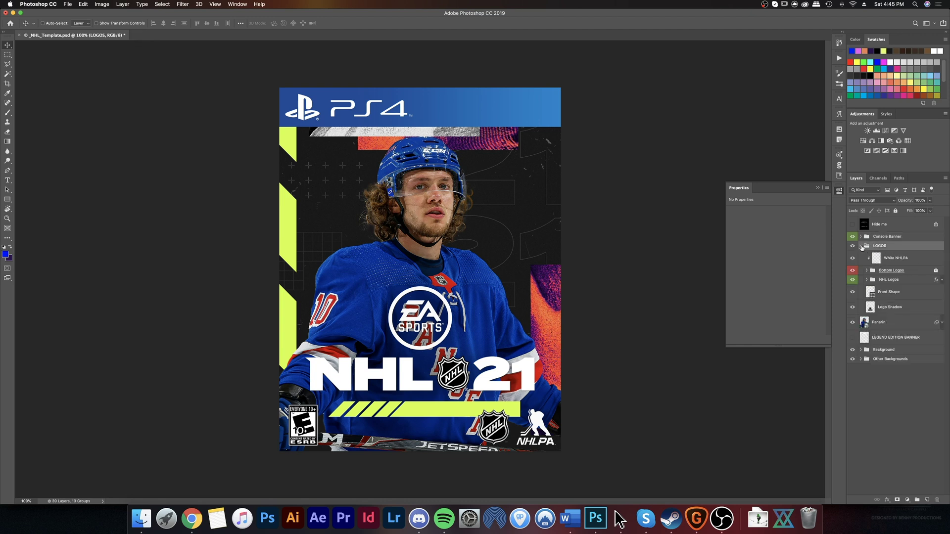
left_click(869, 271)
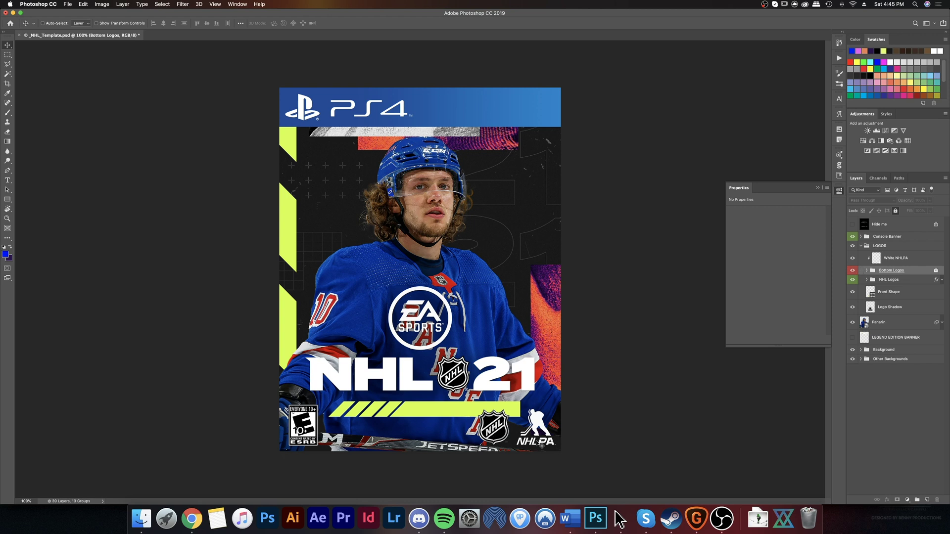
left_click(878, 262)
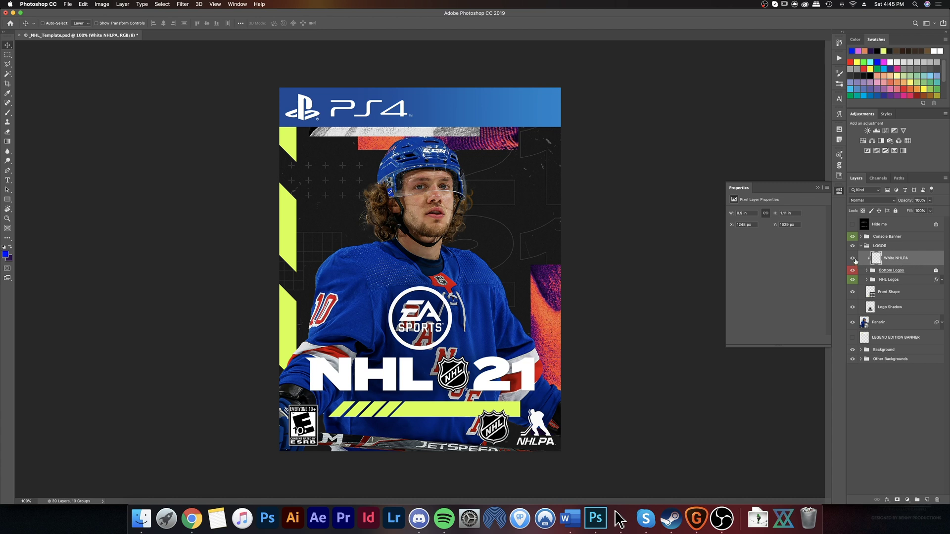
left_click(853, 259)
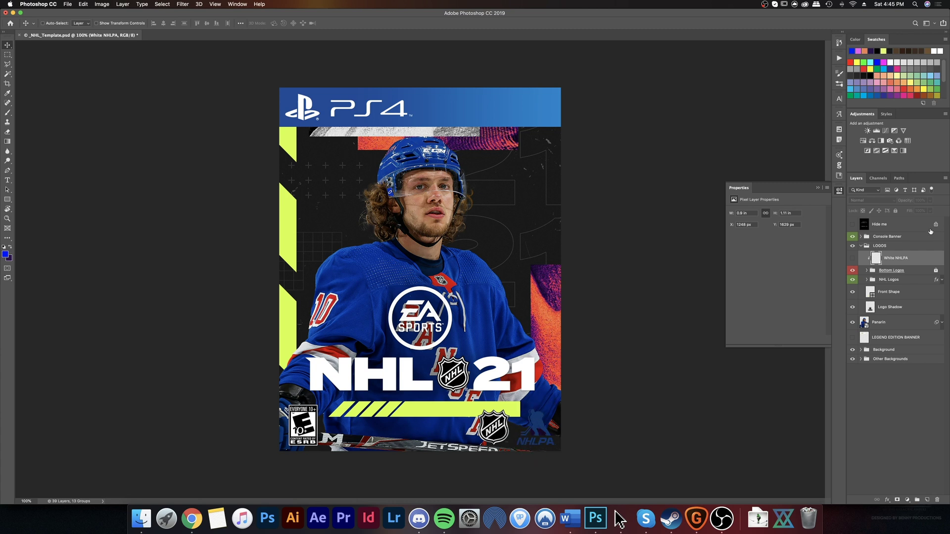
left_click(853, 258)
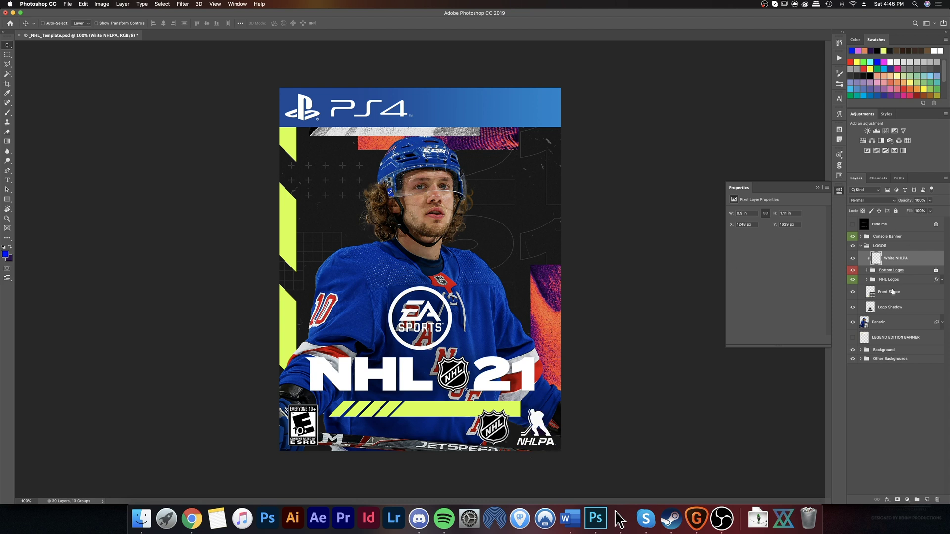
Step: Preview the NHL 17, 18, 19 and 20 logos in the NHL Logos group one at a time, and restore the NHL 21 logo
left_click(890, 281)
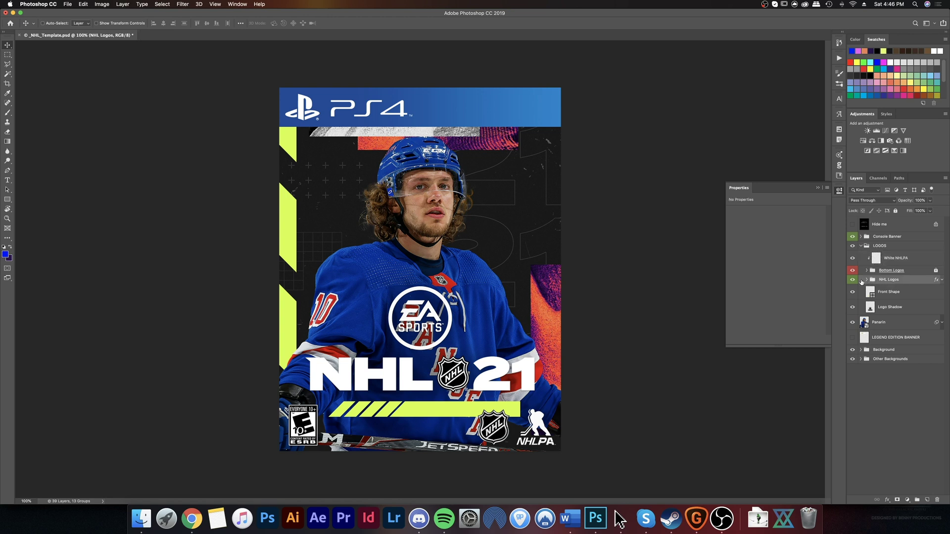
left_click(867, 280)
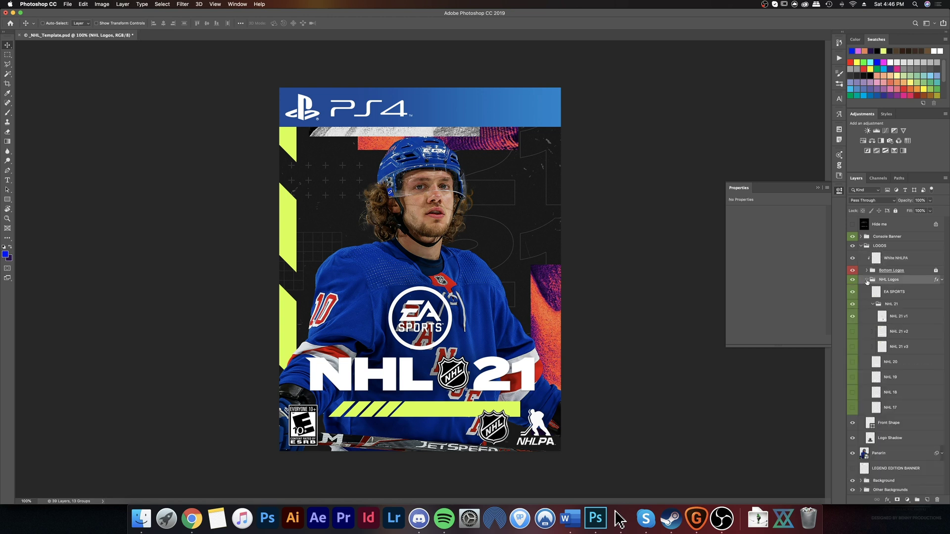
left_click(874, 304)
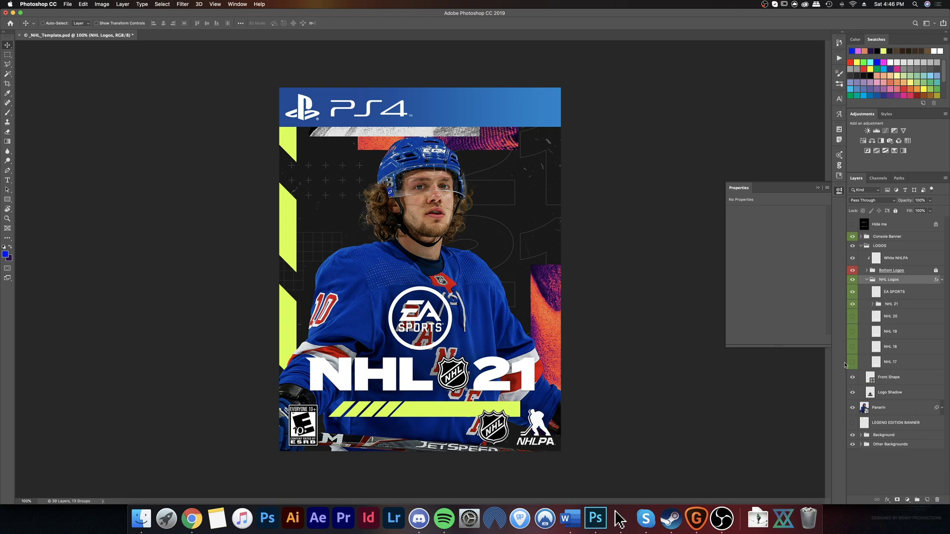
left_click(852, 304)
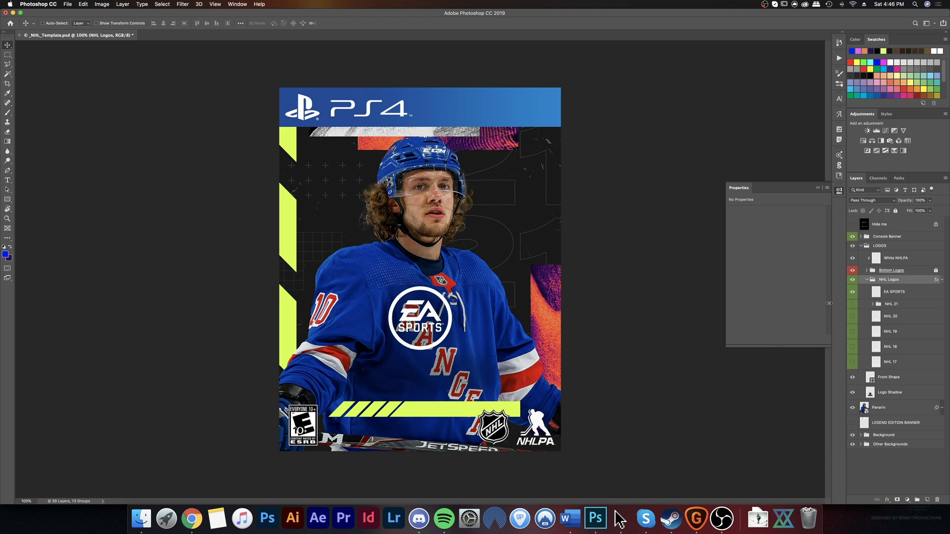
left_click(853, 363)
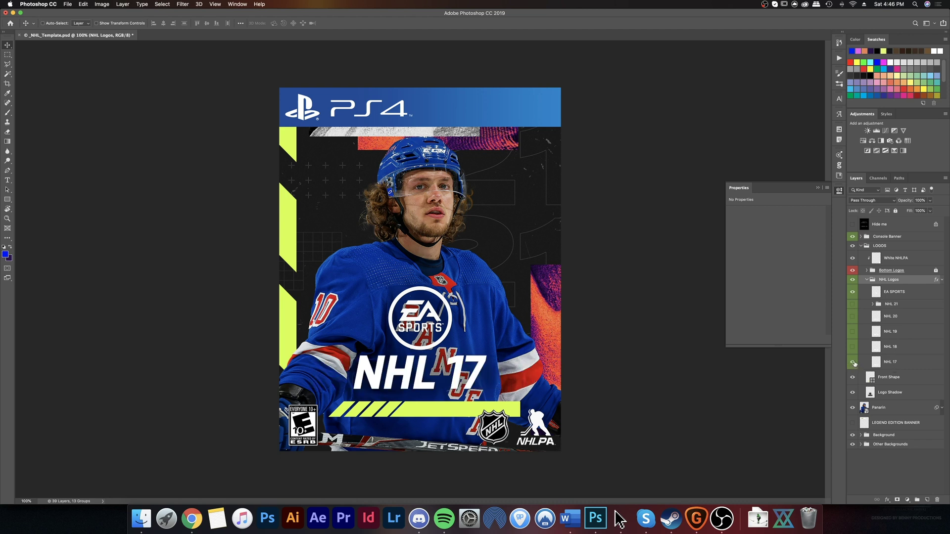
left_click(852, 362)
left_click(853, 347)
left_click(853, 347)
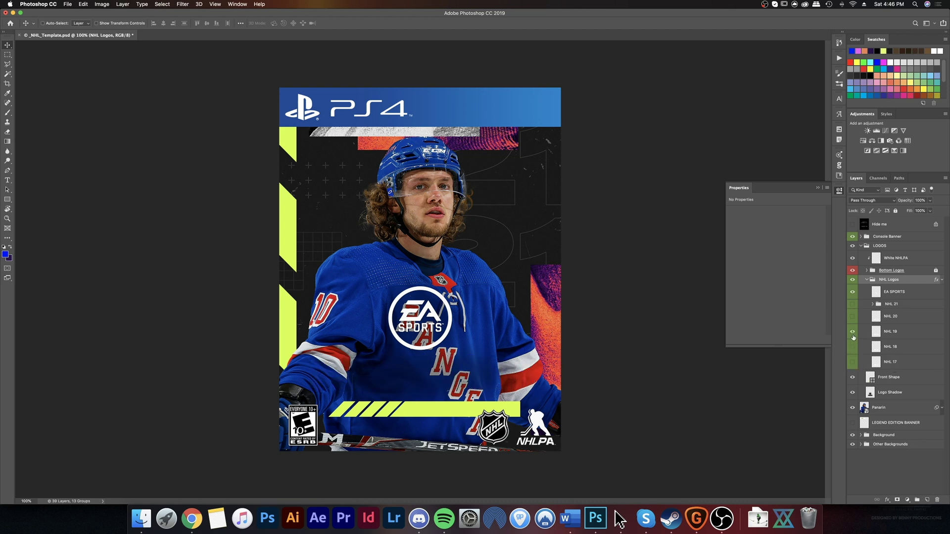
left_click(853, 331)
left_click(853, 332)
left_click(852, 317)
left_click(852, 316)
left_click(853, 304)
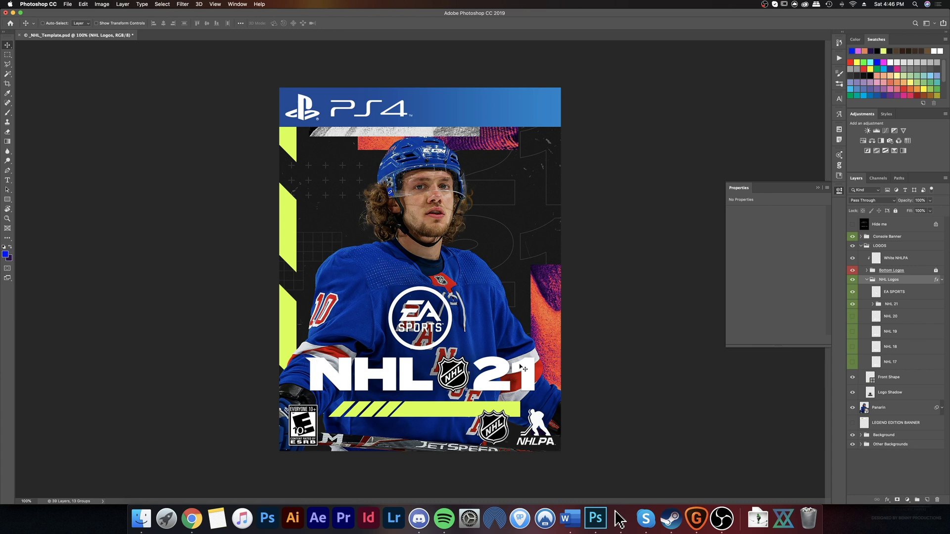
Step: Hide the NHL 21 v1 logo in the NHL 21 group and preview the NHL 21 v2 version
left_click(873, 304)
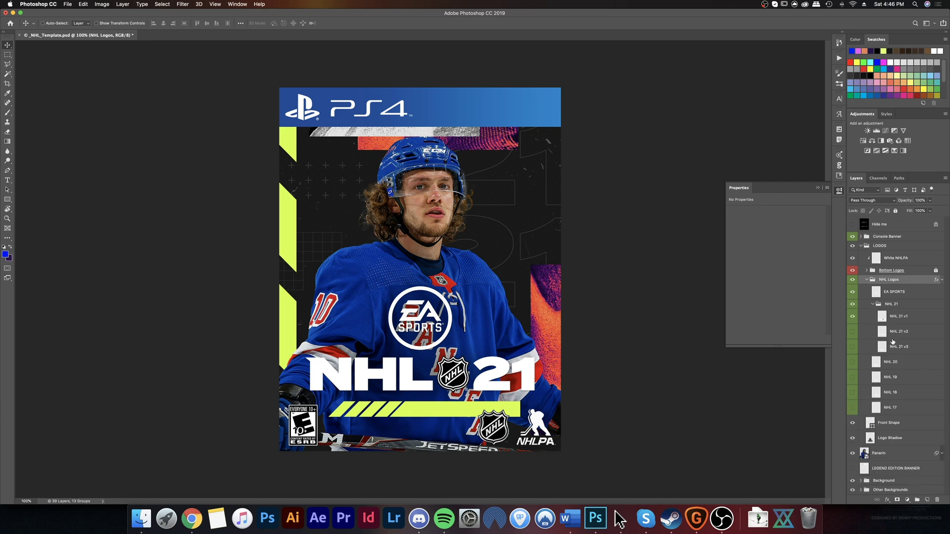
left_click(852, 317)
left_click(851, 317)
left_click(853, 319)
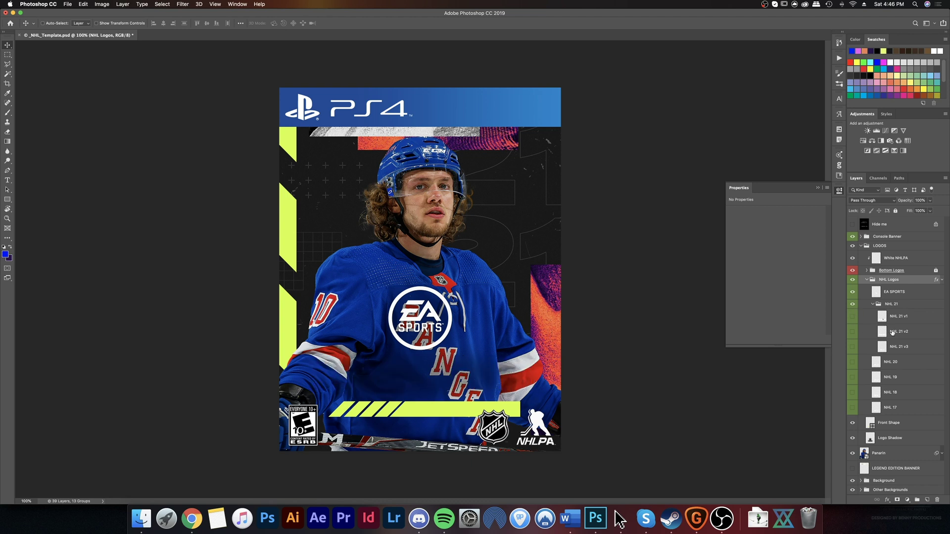
left_click(880, 336)
left_click(852, 332)
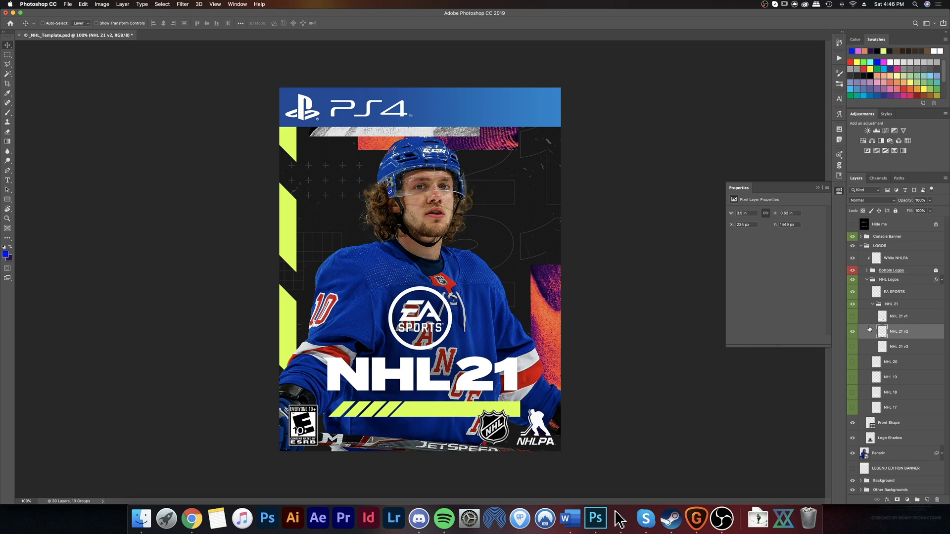
left_click(852, 331)
Step: Show the NHL 21 v3 logo and center it horizontally on the canvas
left_click(902, 347)
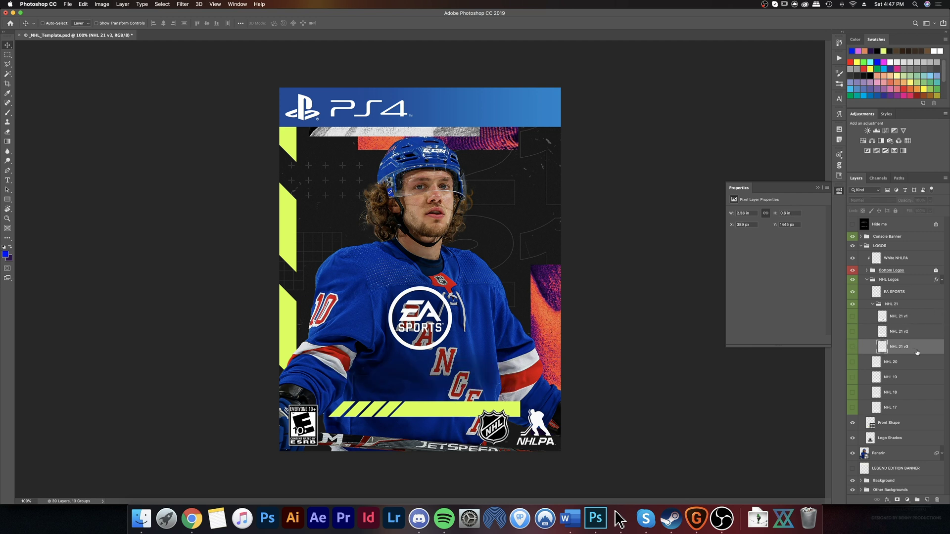
left_click(852, 347)
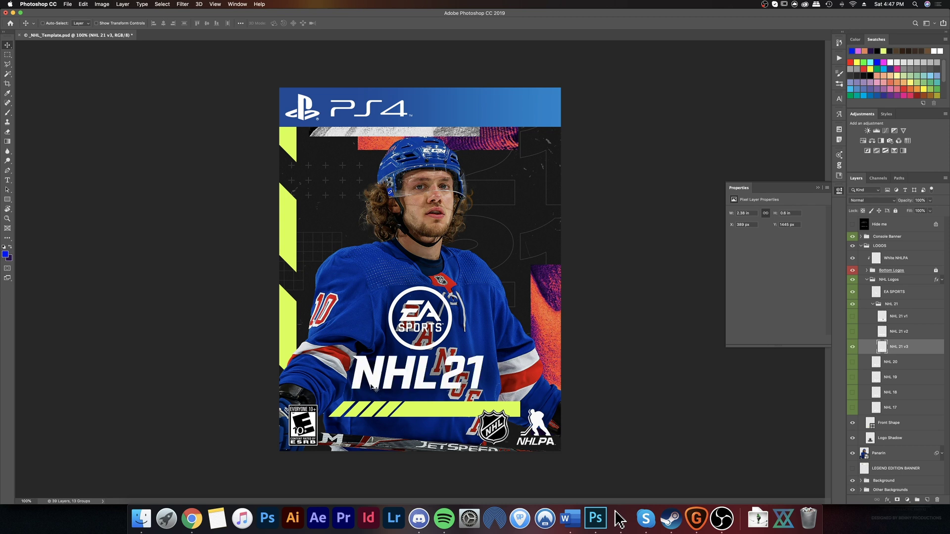
key("super+a")
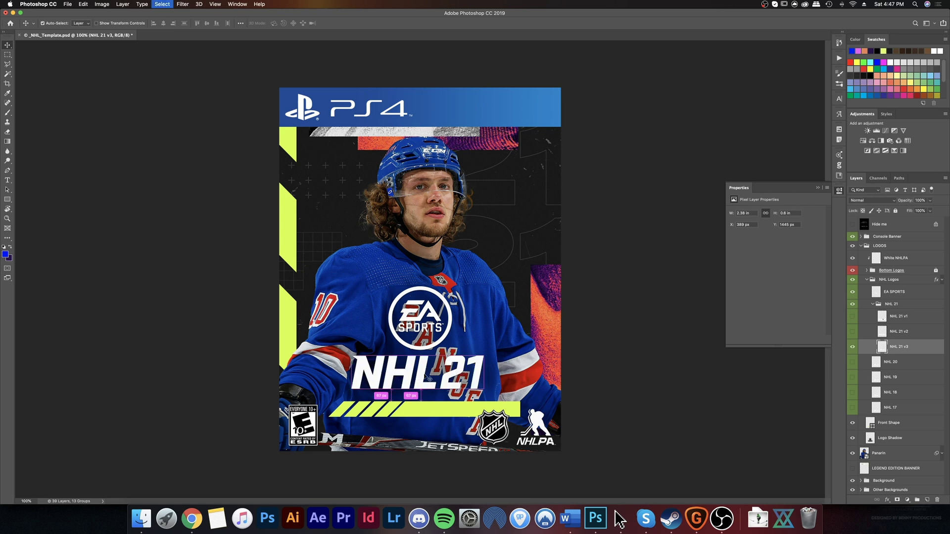
left_click(163, 23)
key("super+d")
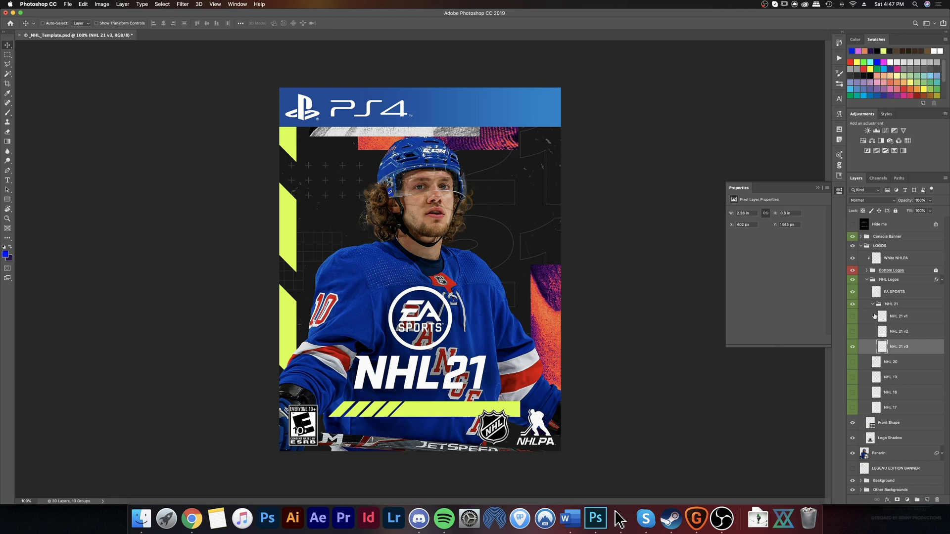
Step: Hide the NHL 21 v3 logo, show NHL 21 v1 again, and collapse the NHL 21 and NHL Logos groups
left_click(853, 348)
left_click(853, 316)
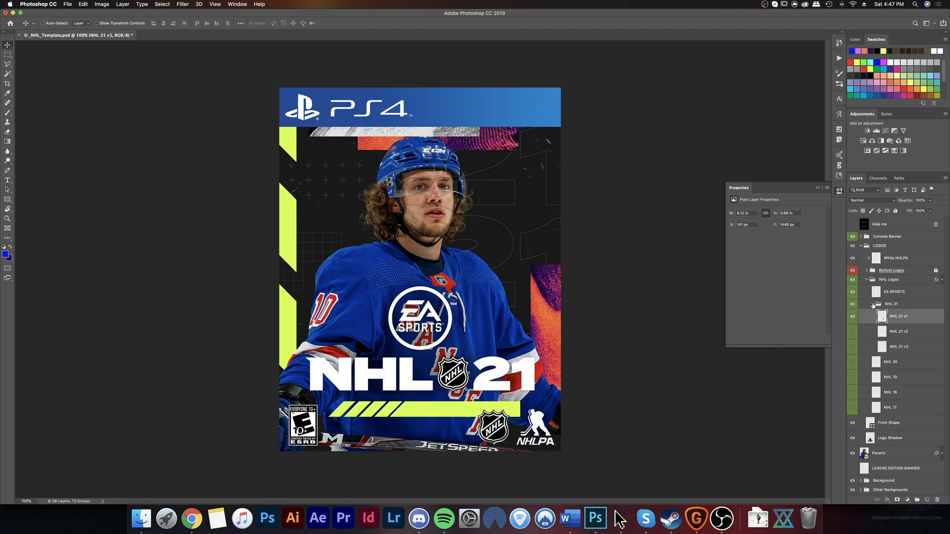
left_click(873, 303)
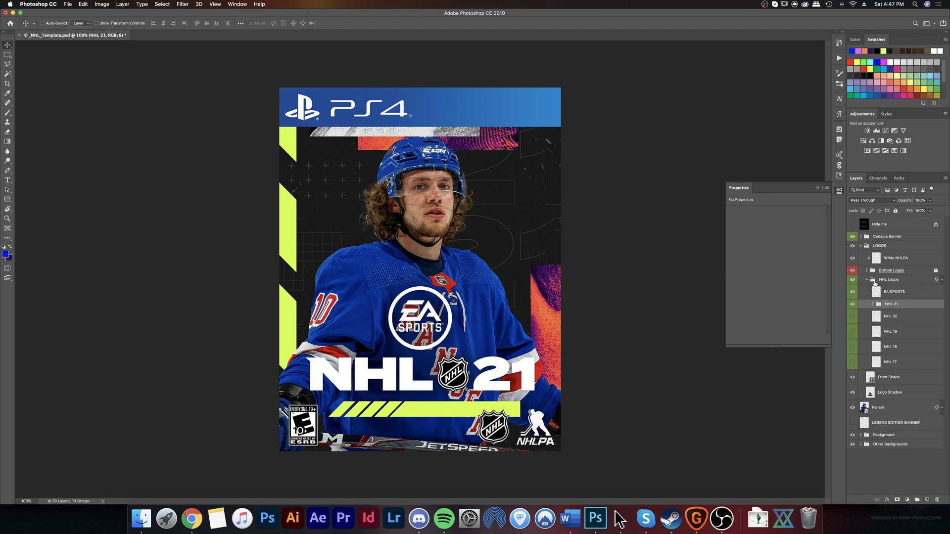
left_click(872, 304)
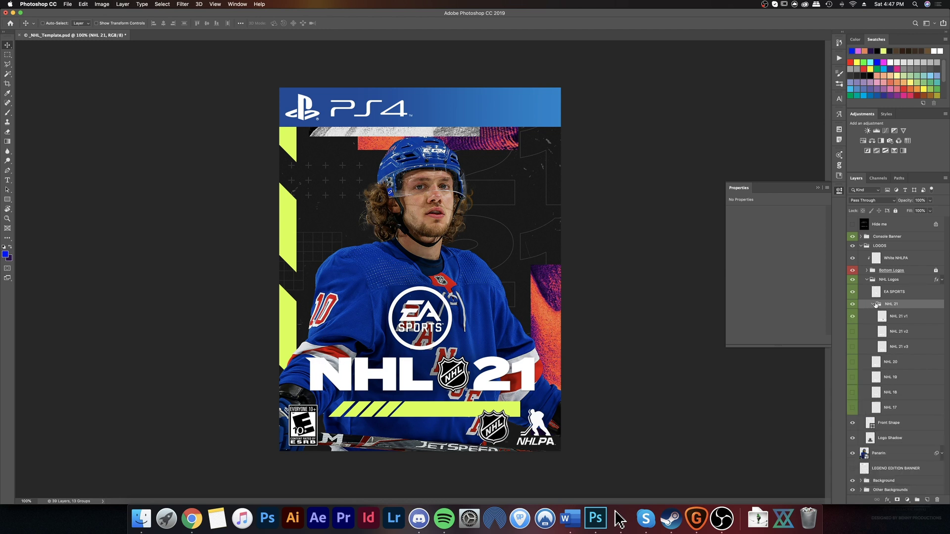
left_click(875, 304)
left_click(867, 280)
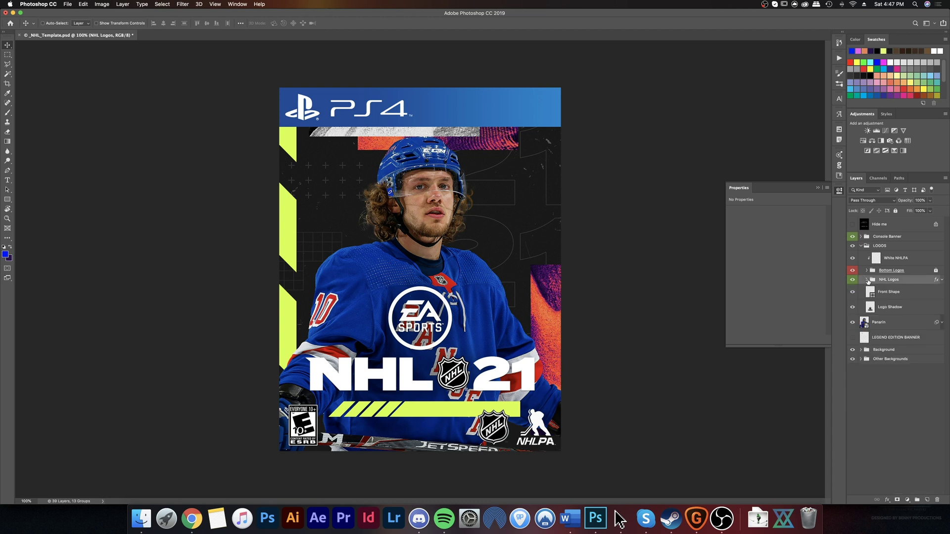
Step: Inspect the Front Shape layer and compare the cover with the Logo Shadow layer hidden and shown
left_click(891, 296)
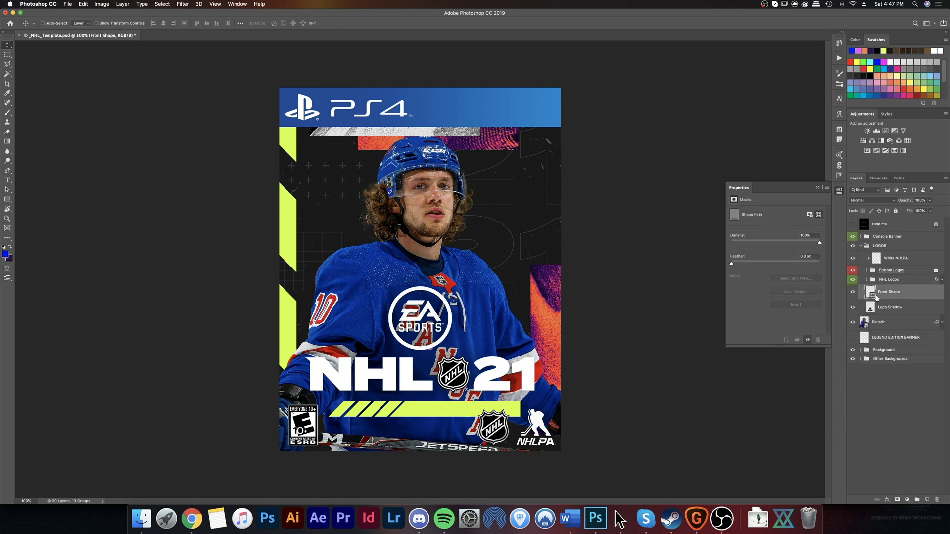
left_click(871, 310)
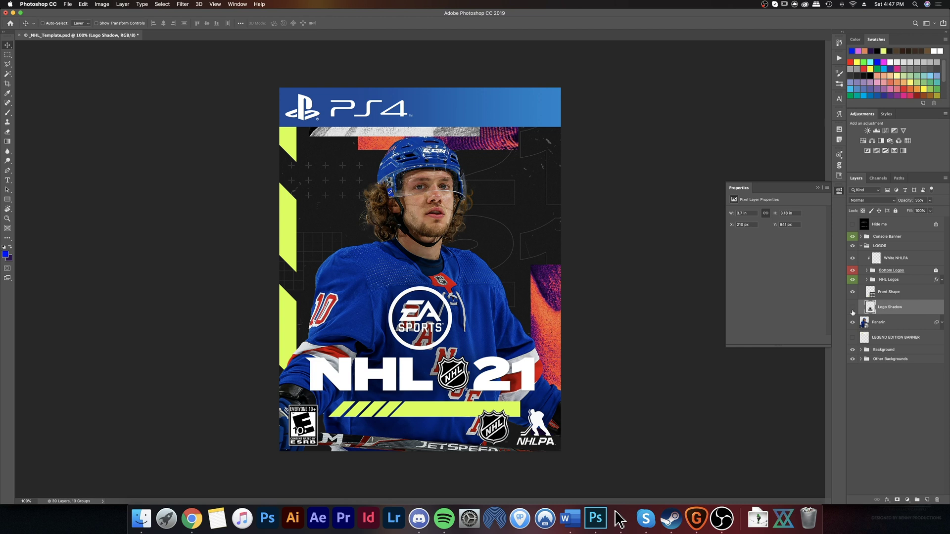
left_click(853, 313)
left_click(852, 312)
left_click(851, 310)
left_click(852, 309)
left_click(852, 307)
left_click(852, 307)
Step: Compare the cover with the LEGEND EDITION BANNER layer shown and hidden
left_click(884, 352)
left_click(884, 339)
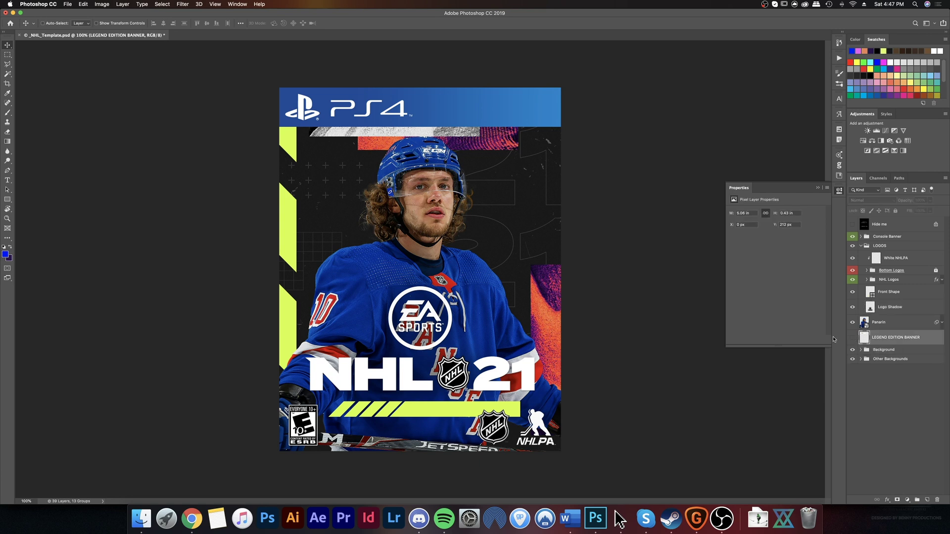
left_click(852, 338)
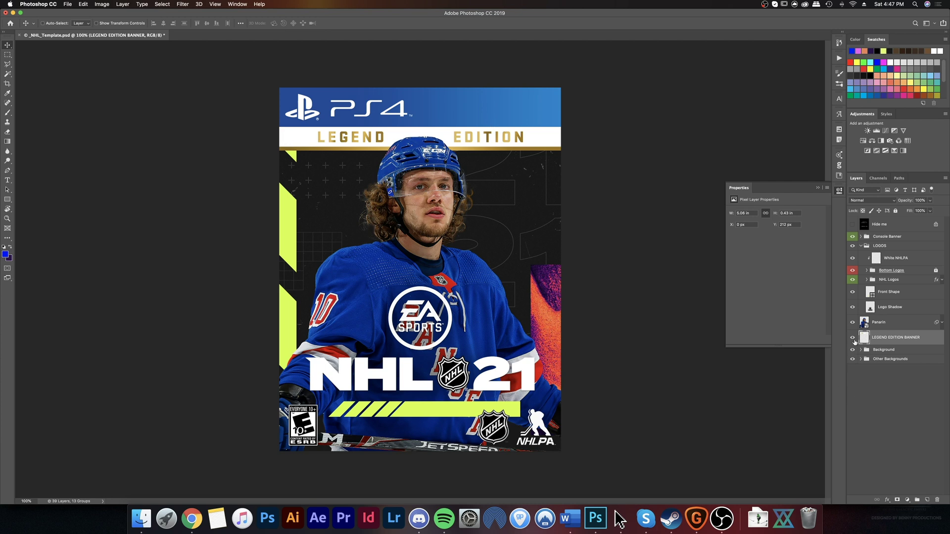
left_click(853, 338)
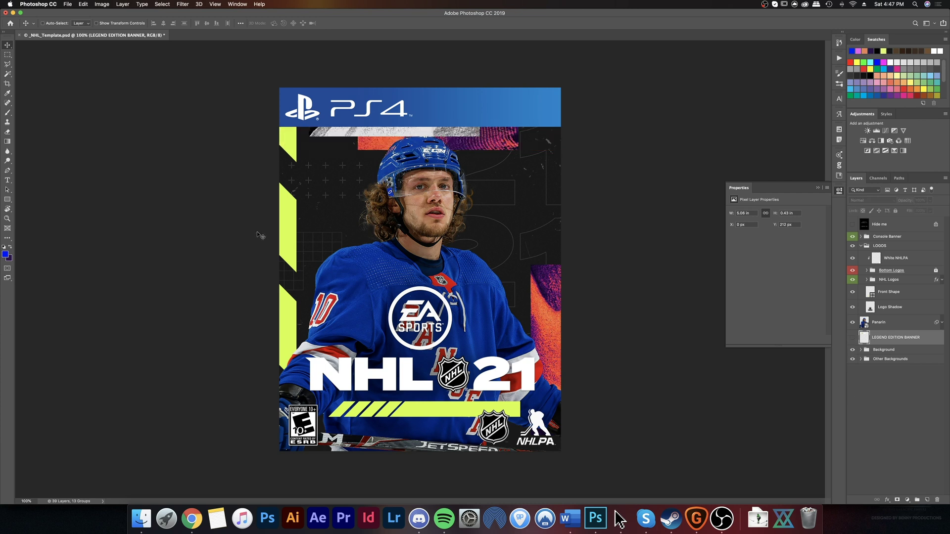
Step: Expand the Background group and hide its NHL 21, NHL 20, NHL 19 and NHL 18 groups to preview the NHL 17 background
left_click(869, 351)
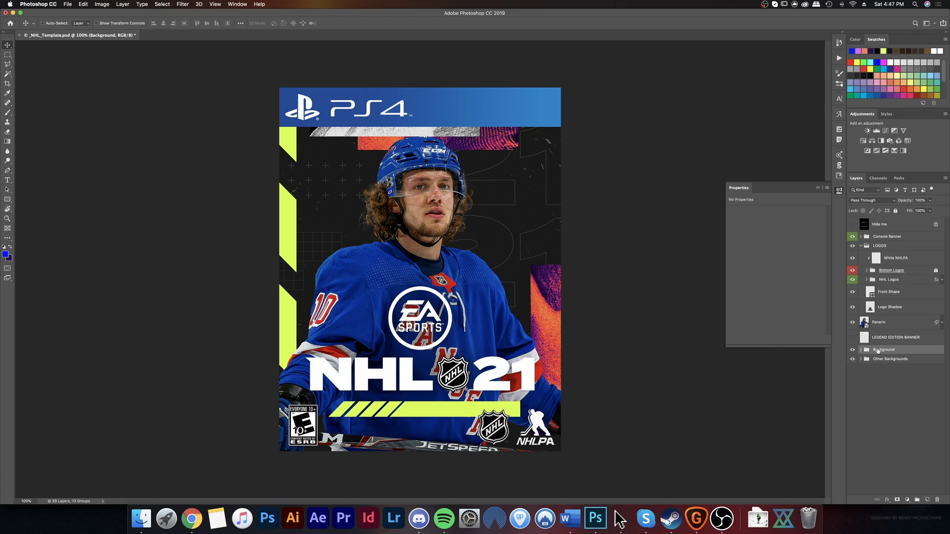
left_click(862, 350)
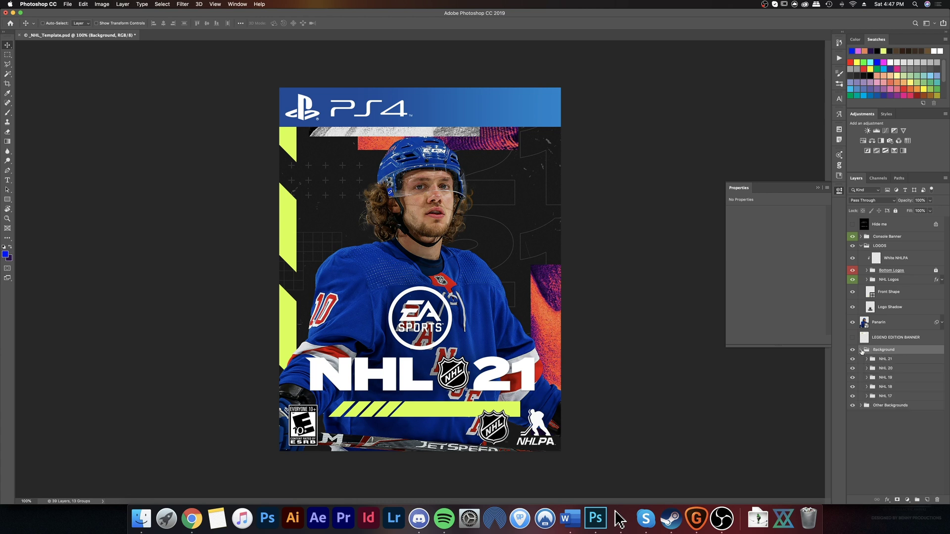
left_click(895, 360)
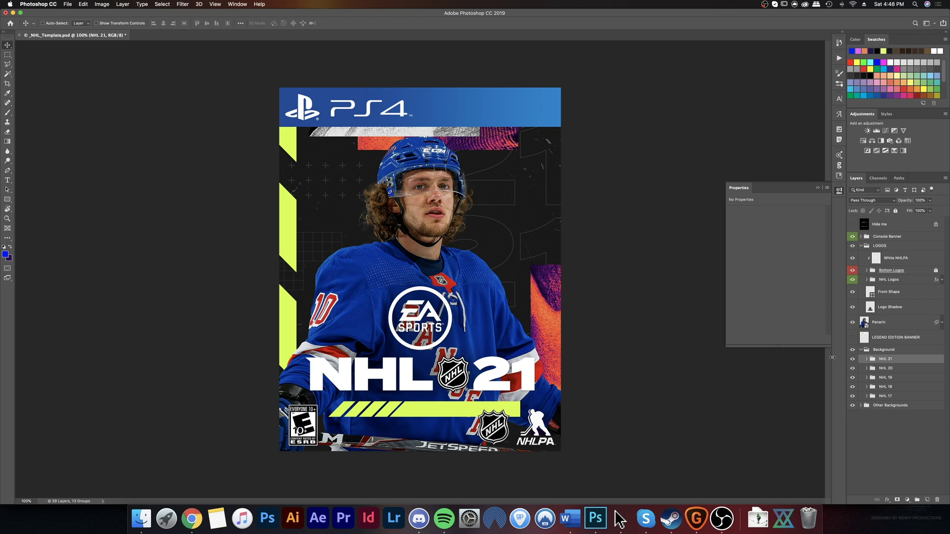
left_click_drag(852, 378, 853, 387)
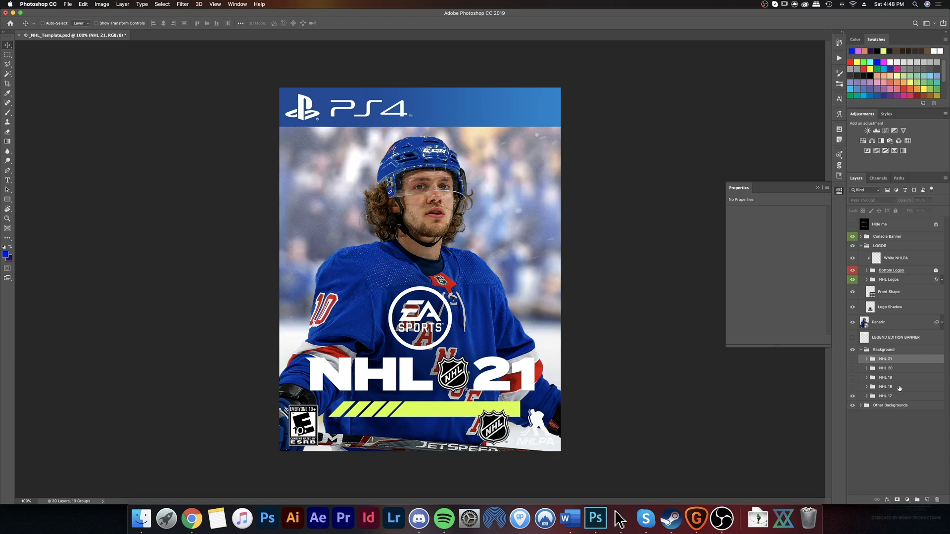
Step: Show the NHL 19 background and try changing the colour of its Color Fill 1 layer
left_click(853, 379)
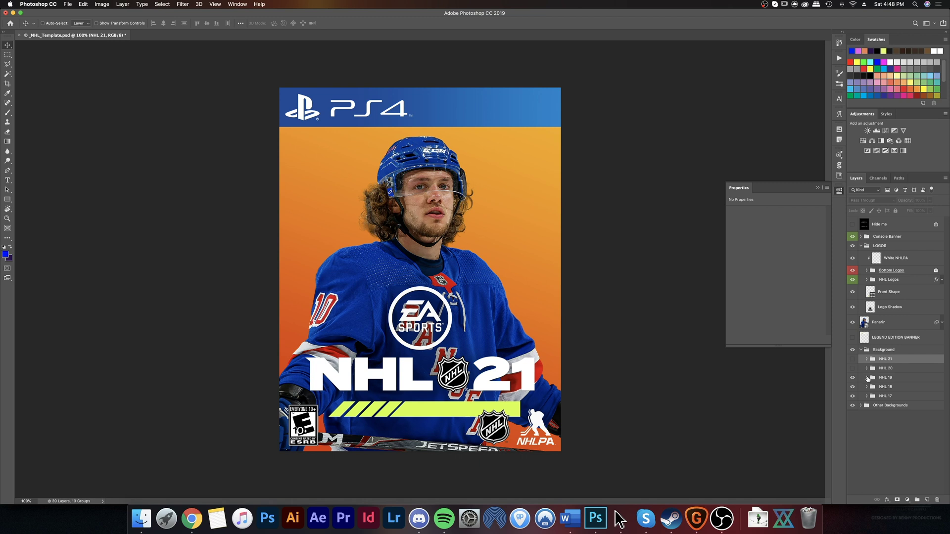
left_click(867, 379)
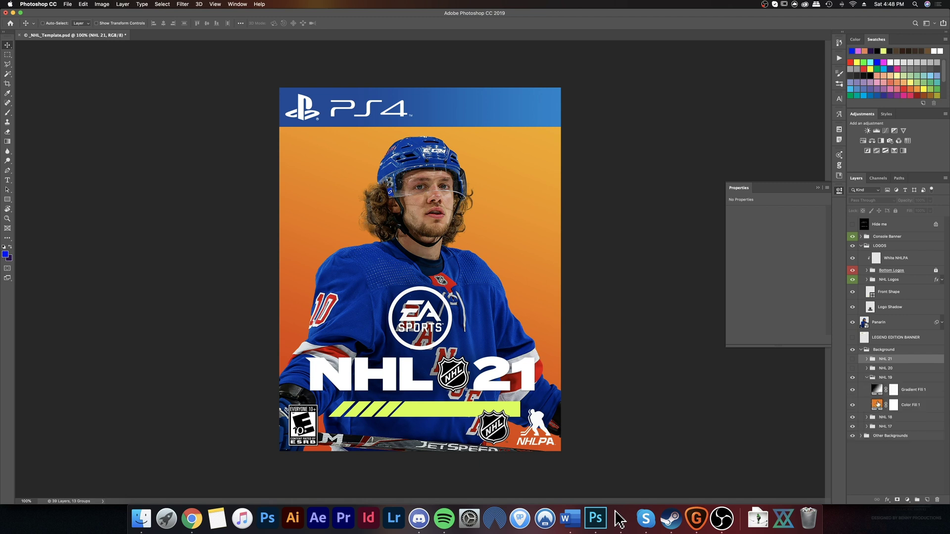
double_click(877, 404)
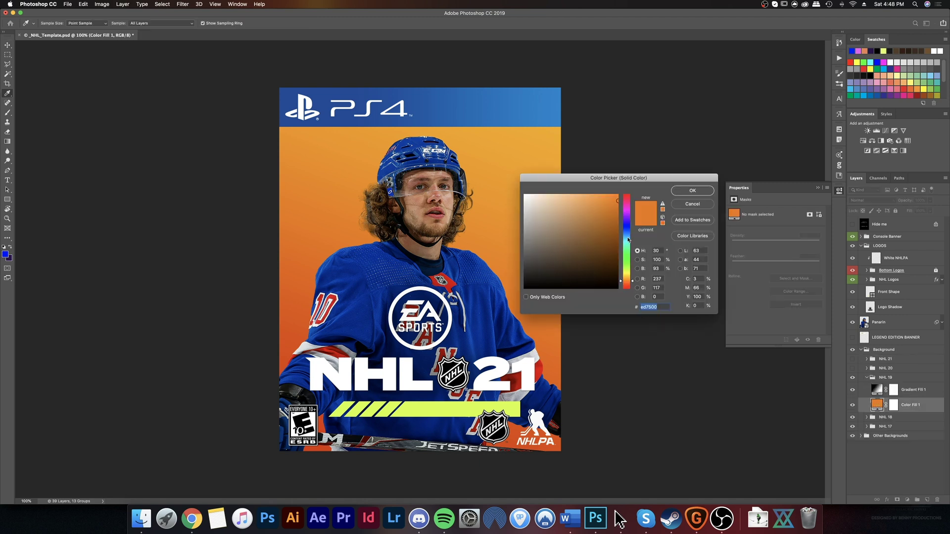
left_click_drag(628, 240, 627, 228)
left_click(687, 204)
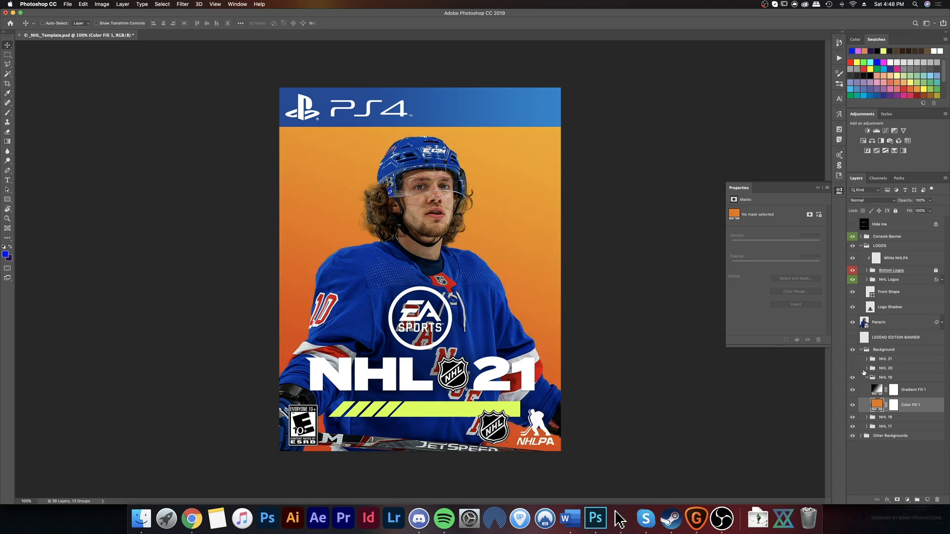
left_click(868, 378)
Step: Show the NHL 20 background and inspect the settings of its Gradient layer
left_click(852, 369)
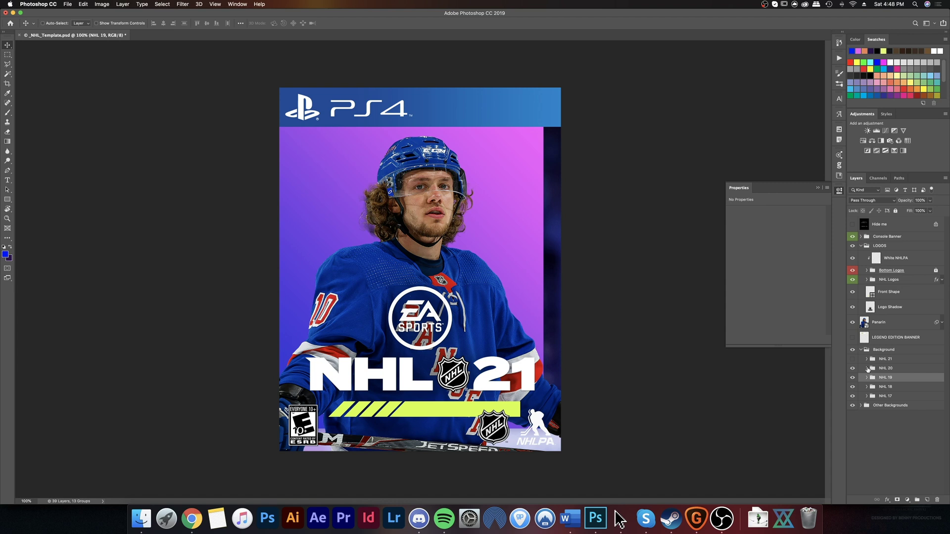
left_click(867, 369)
double_click(877, 380)
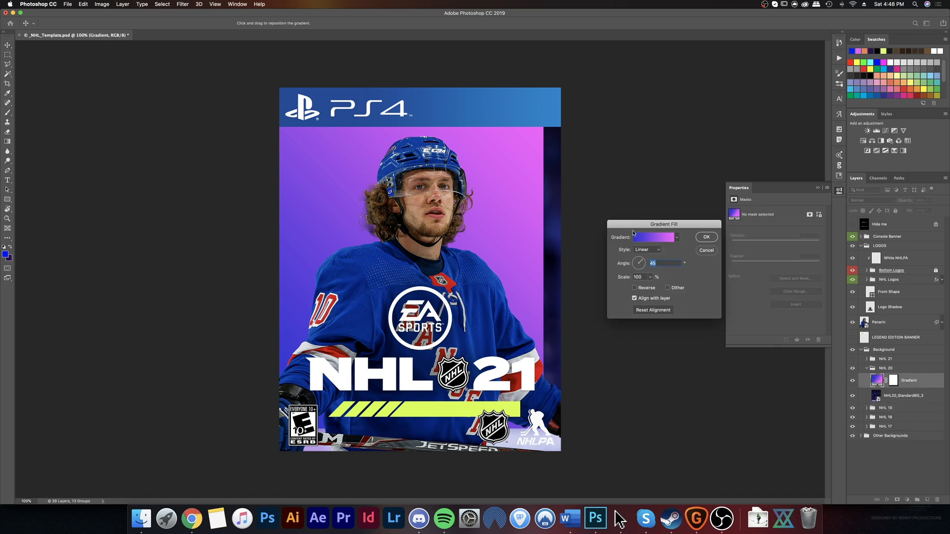
left_click(667, 240)
left_click(250, 247)
key("Return")
left_click(867, 368)
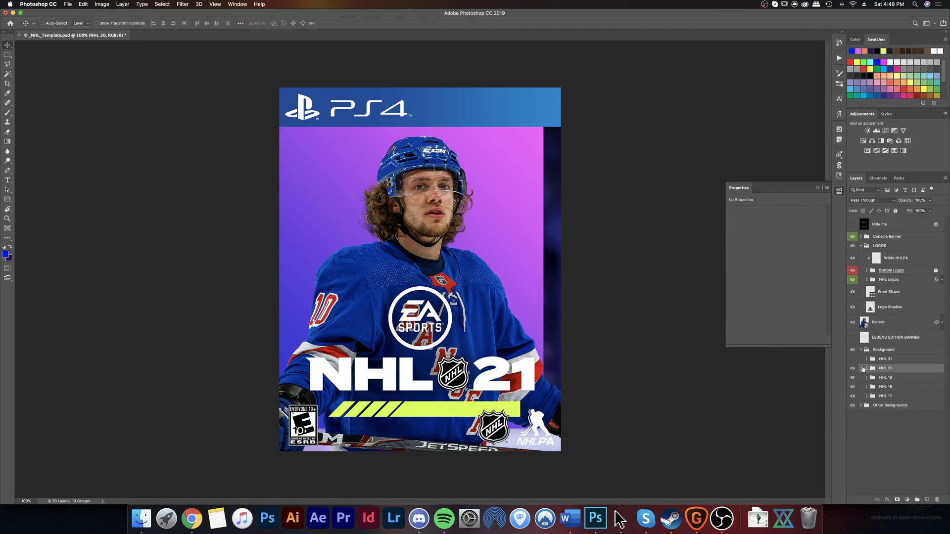
Step: Preview the NHL 21 background, and hide the NHL 21, NHL 20 and NHL 19 groups to view the NHL 18 background
left_click(852, 359)
left_click(875, 361)
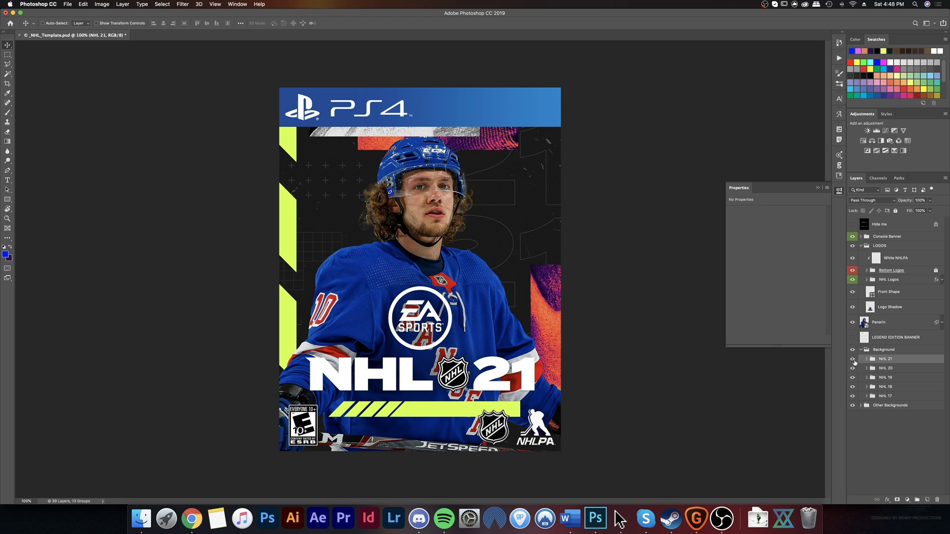
left_click(853, 362)
left_click(853, 378)
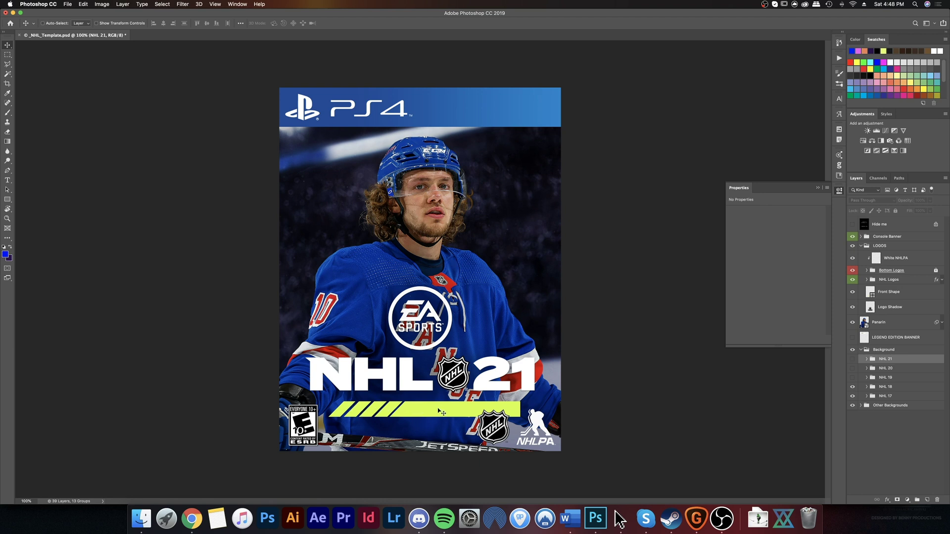
Step: Compare the cover with the Front Shape layer hidden and shown, and show the NHL 19, NHL 20 and NHL 21 backgrounds again
left_click(890, 296)
left_click(853, 294)
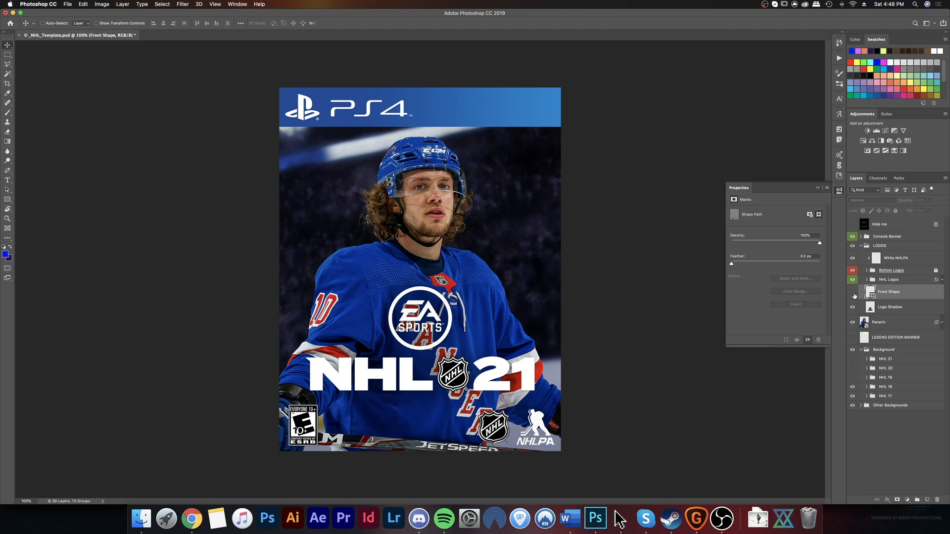
left_click(853, 294)
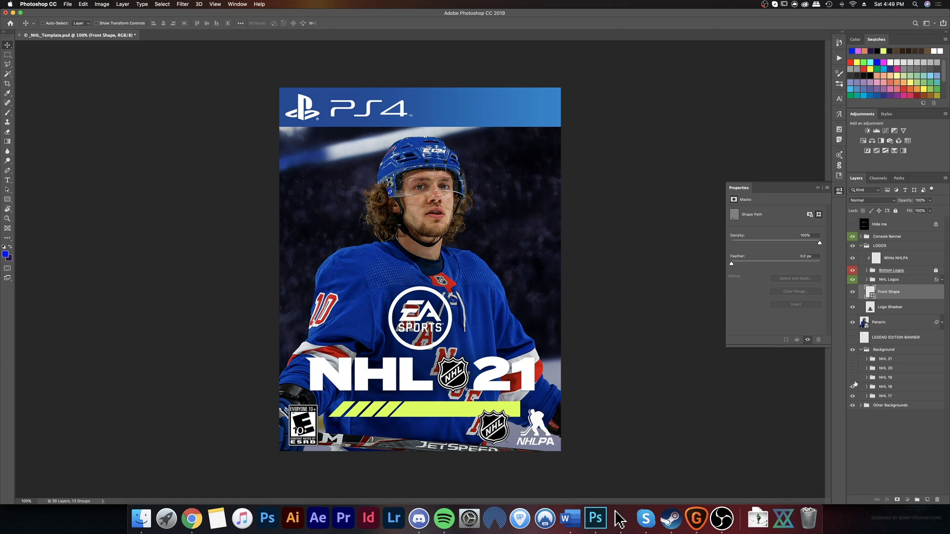
left_click_drag(853, 384, 853, 360)
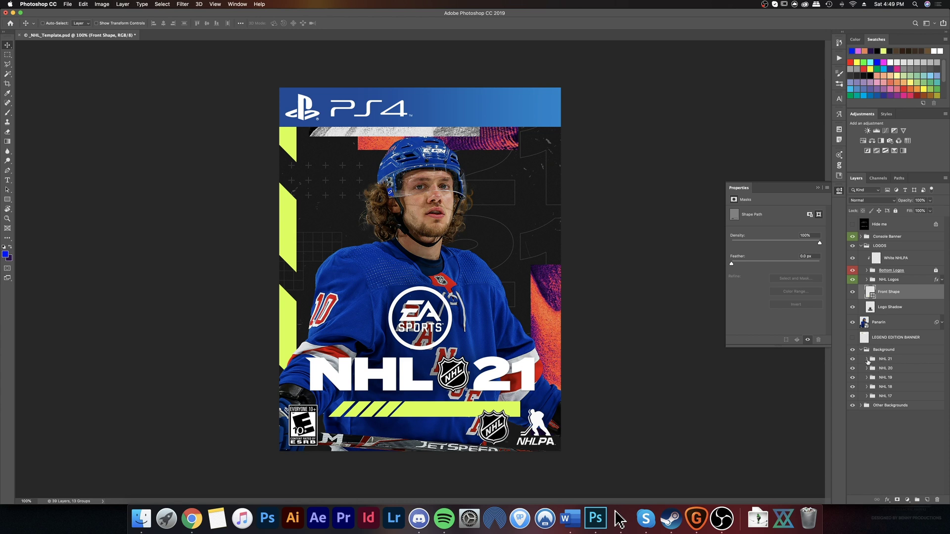
Step: Collapse and hide the Background group, and inspect the Change colour layer inside the Other Backgrounds group
left_click(861, 350)
left_click(852, 350)
left_click(861, 359)
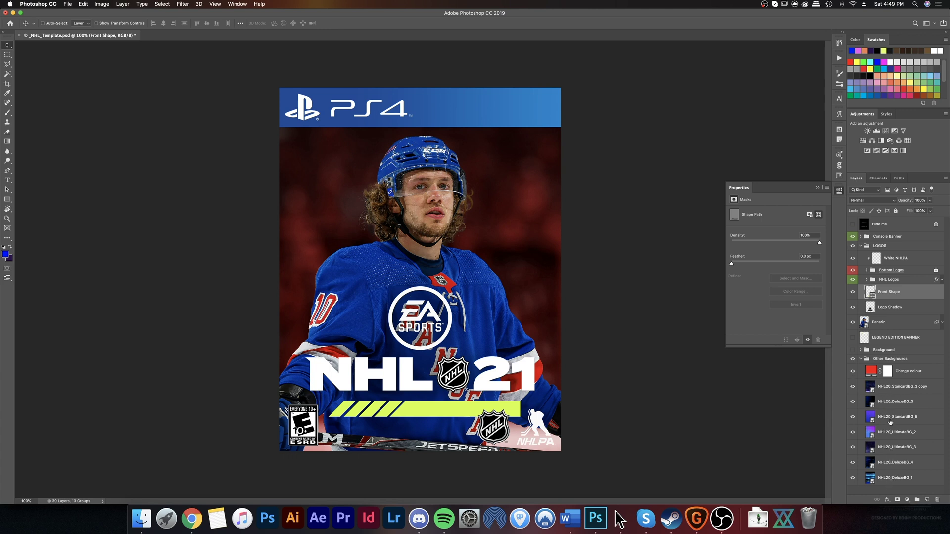
left_click(869, 373)
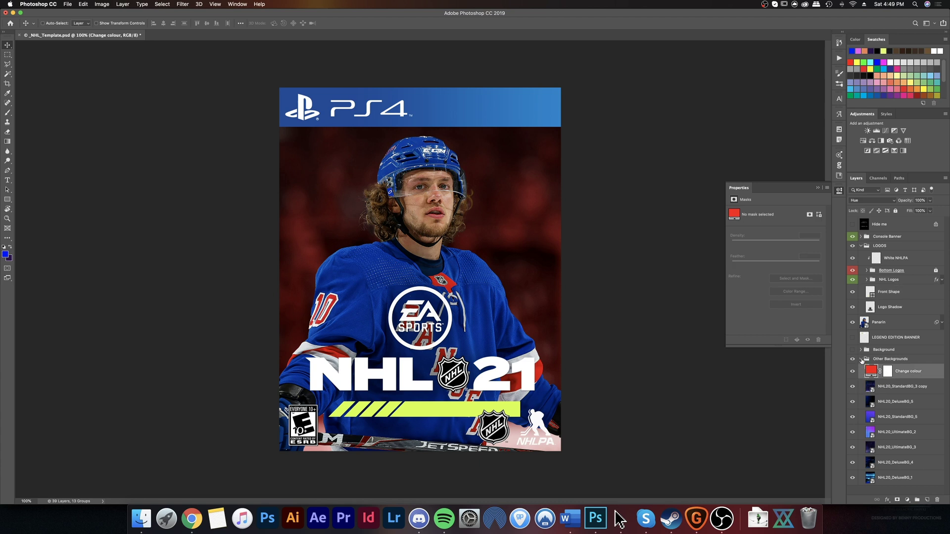
Step: Collapse Other Backgrounds, show the Background group again and expand it together with its NHL 21 group
left_click(862, 359)
left_click(852, 350)
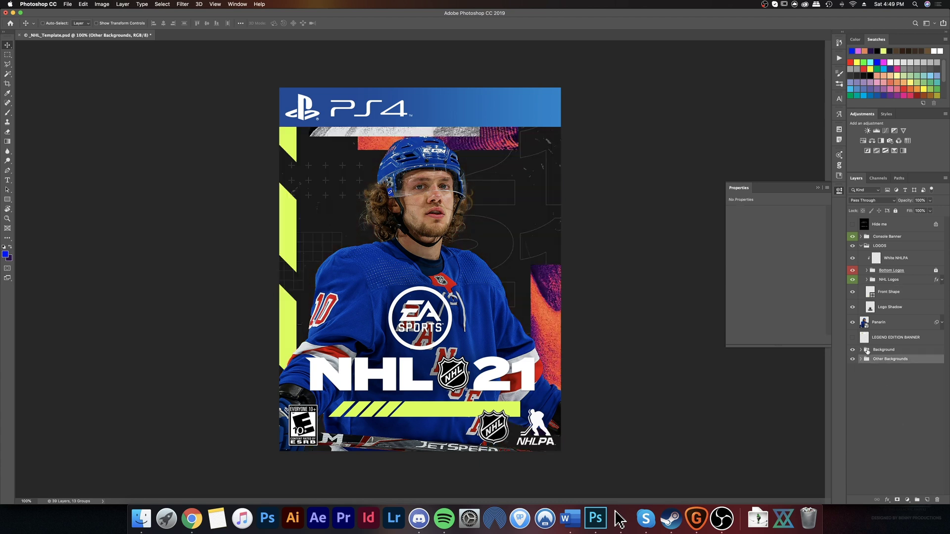
left_click(860, 351)
left_click(861, 350)
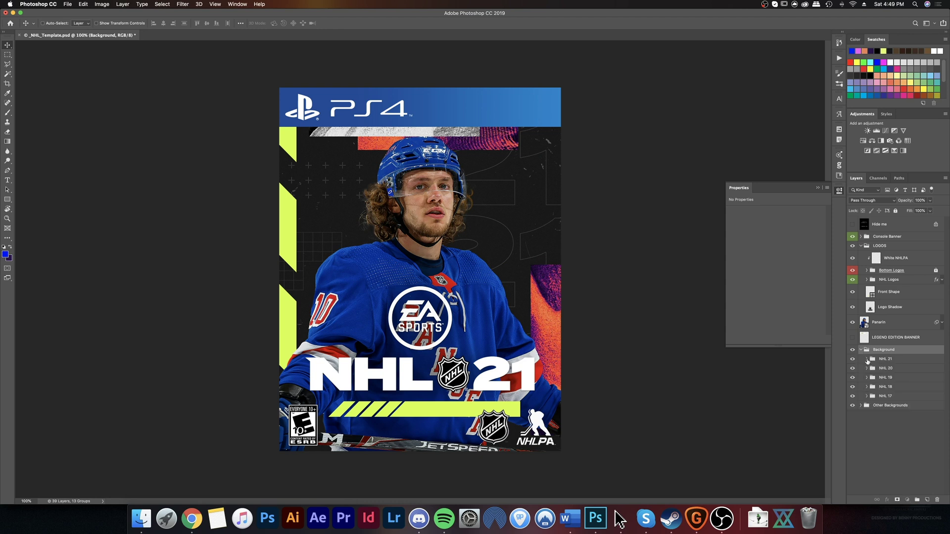
left_click(867, 360)
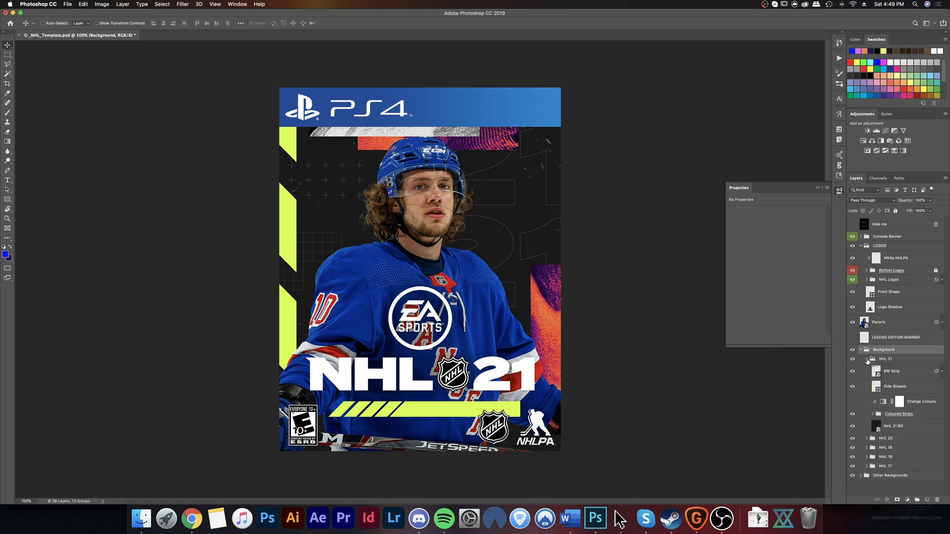
Step: Try recolouring the Front Shape layer light blue (#3eb9ff) and black (#000000)
left_click(888, 388)
left_click(889, 293)
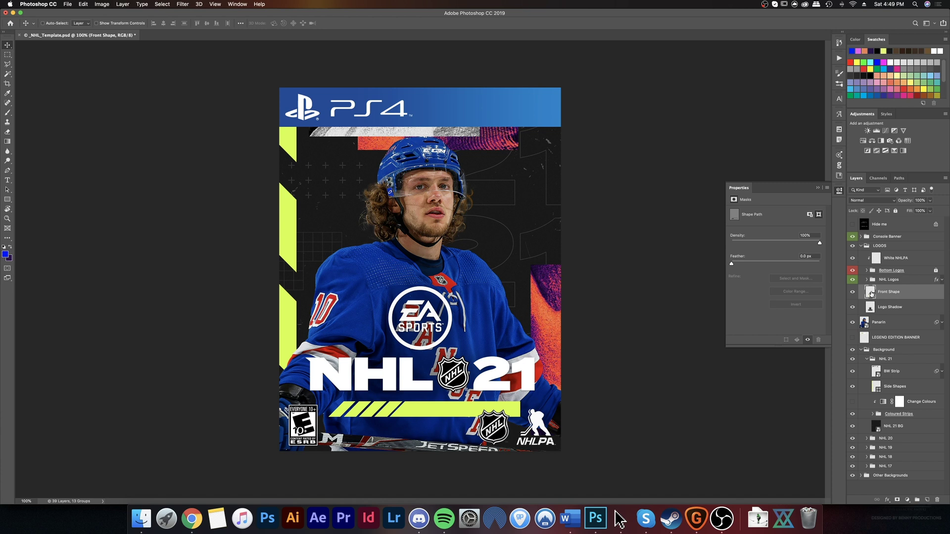
double_click(872, 294)
left_click_drag(601, 181, 637, 181)
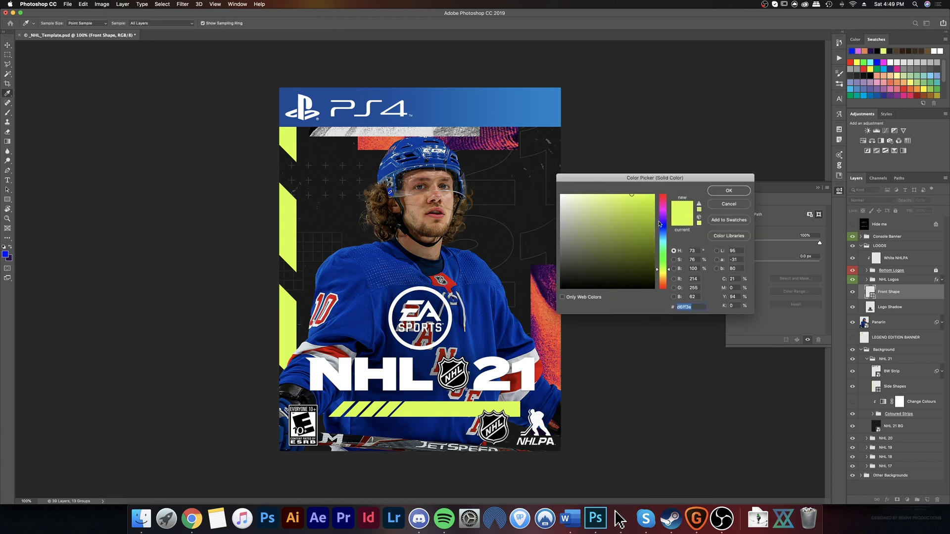
left_click(666, 237)
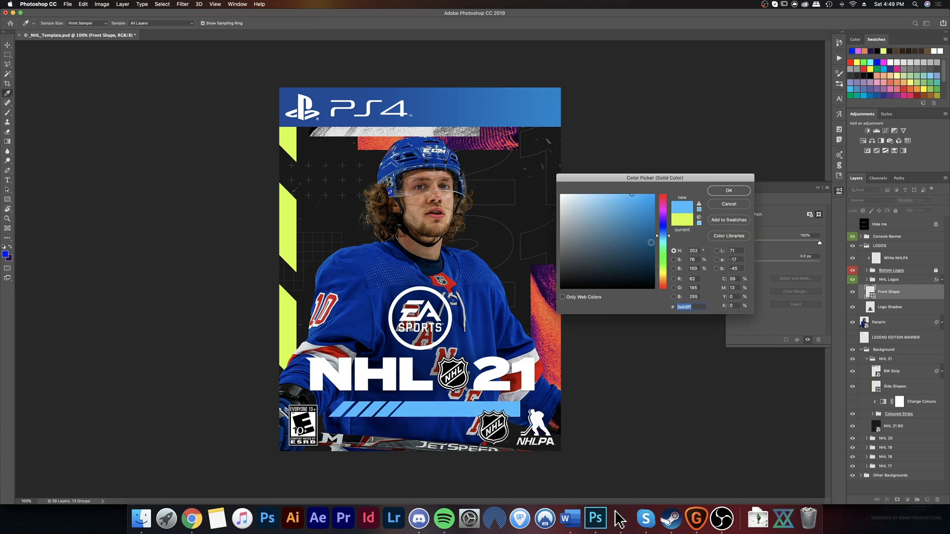
mouse_move(666, 234)
left_mouse_down()
mouse_move(668, 201)
mouse_move(662, 292)
mouse_move(655, 227)
mouse_move(560, 288)
left_mouse_up()
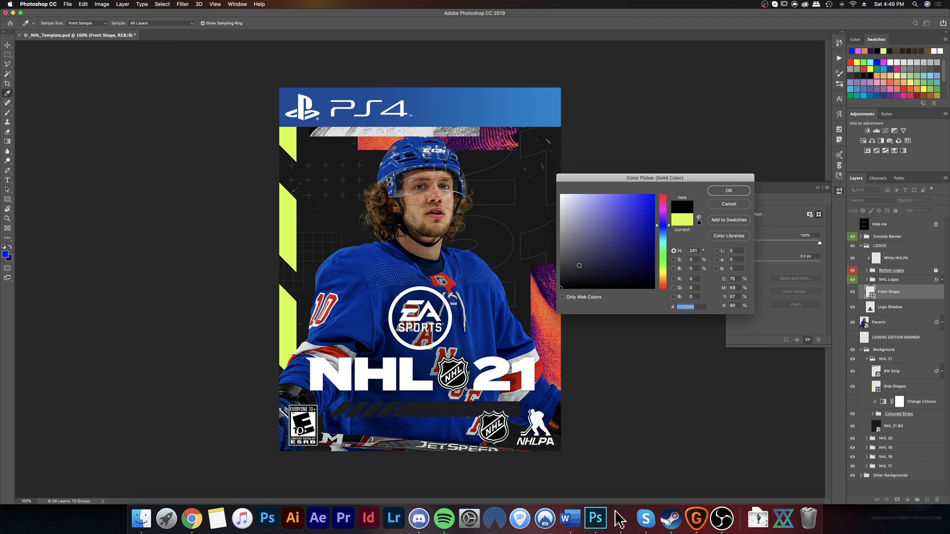
left_click(728, 204)
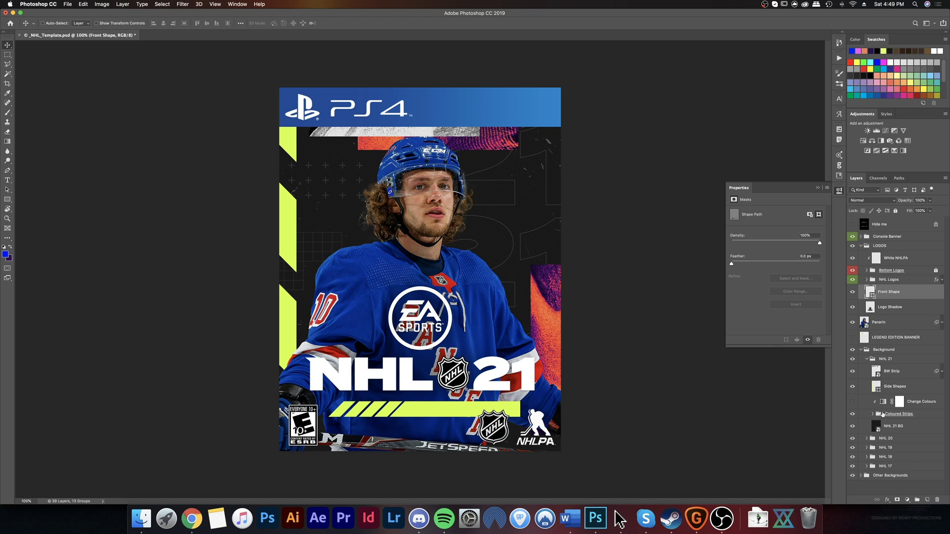
Step: Show the Change Colours gradient map above the Coloured Strips group in NHL 21
left_click(911, 407)
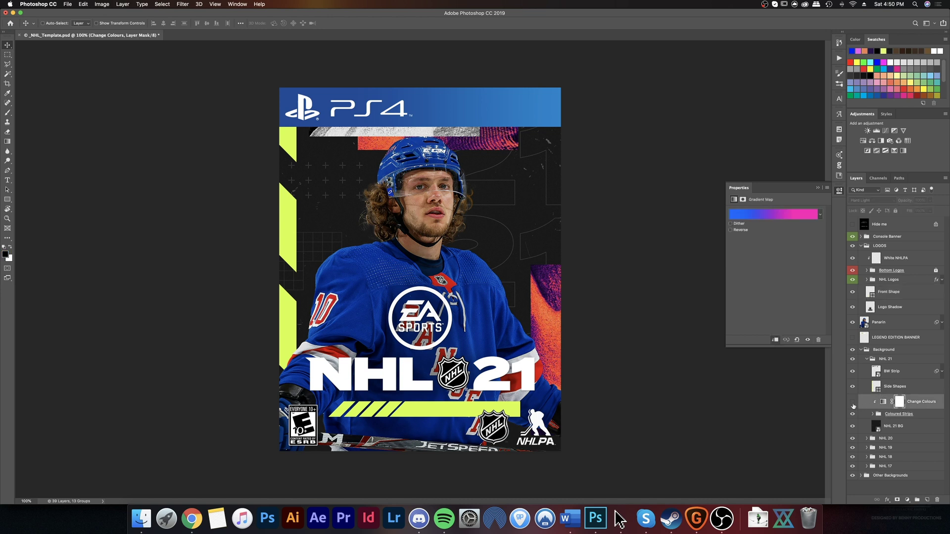
left_click(852, 402)
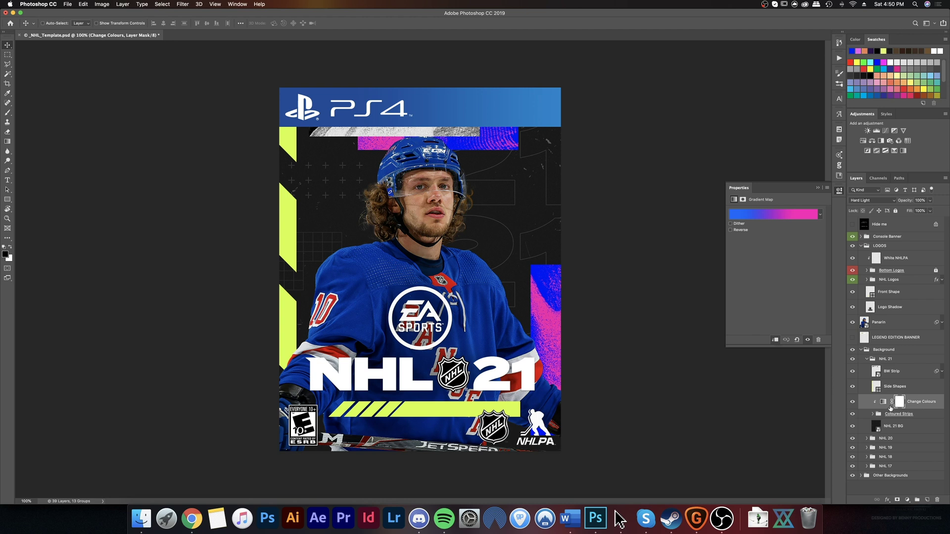
left_click(817, 188)
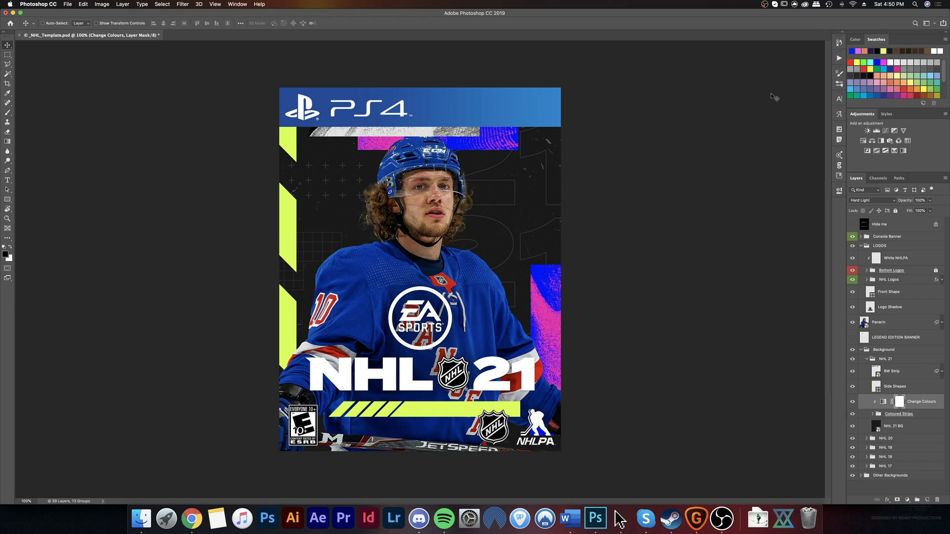
Step: Try recolouring the blue stop of the Change Colours gradient map to the cover's lime green (#d6ff3e)
double_click(884, 402)
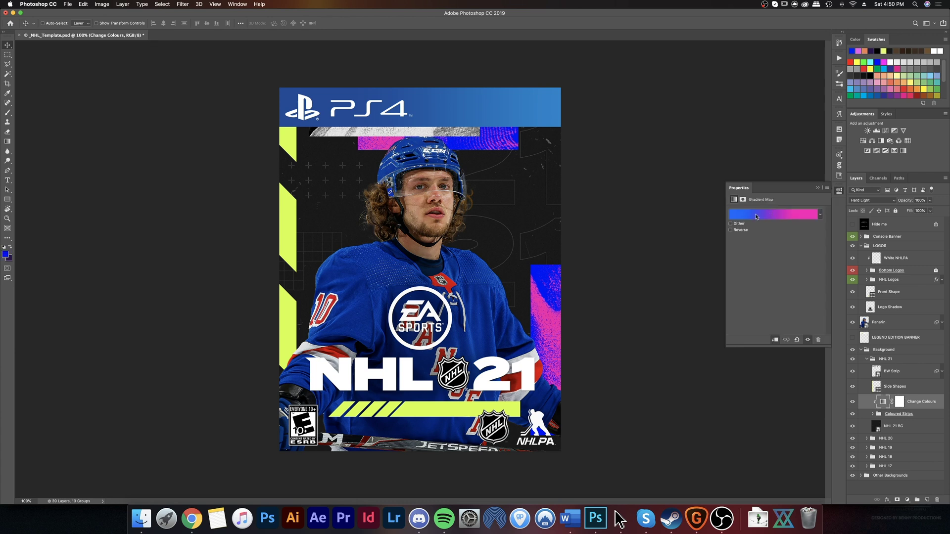
left_click(780, 219)
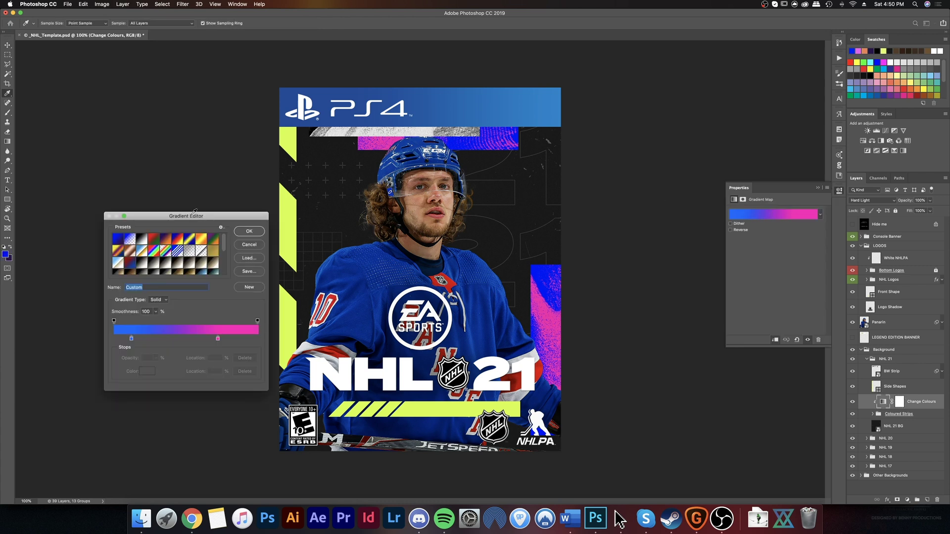
left_click_drag(194, 212, 694, 186)
left_click(648, 306)
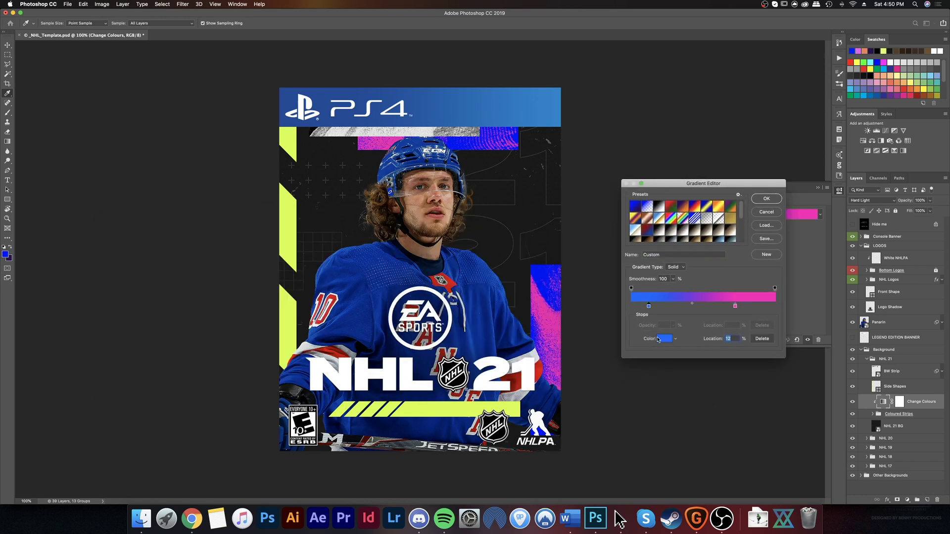
left_click(658, 339)
left_click(467, 411)
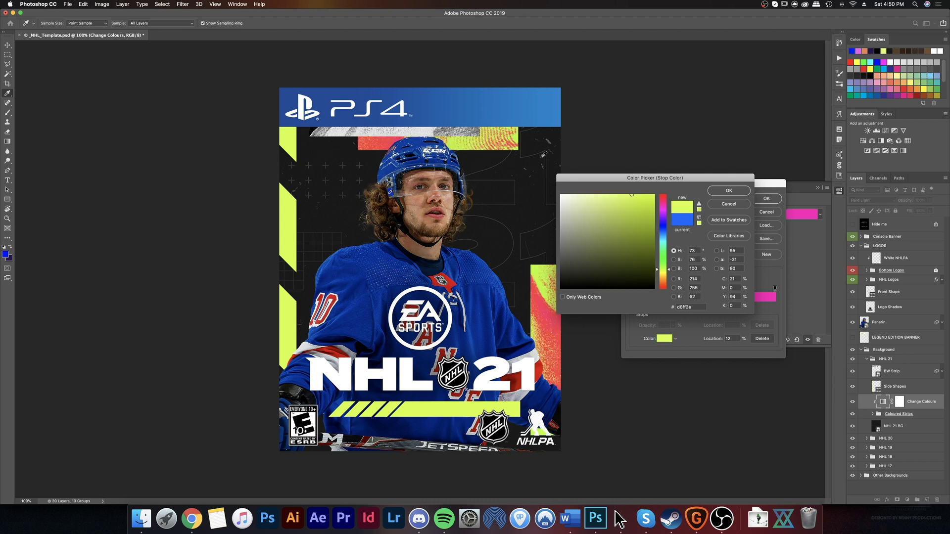
left_click(738, 193)
left_click(766, 198)
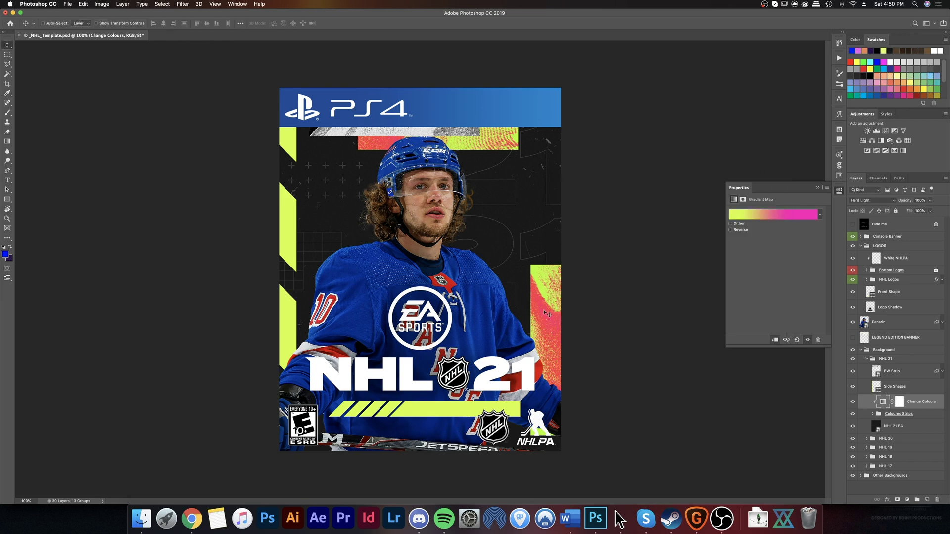
Step: Compare the cover before and after the gradient recolouring, and finish with the change undone
key("super+z")
key("super+shift+z")
scroll(571, 285, "down", 8)
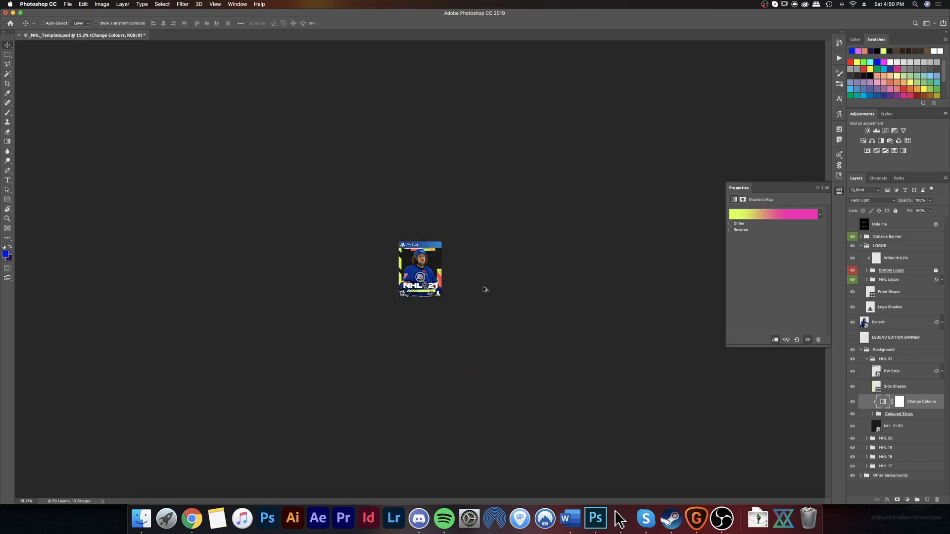
scroll(444, 281, "up", 7)
key("super+z")
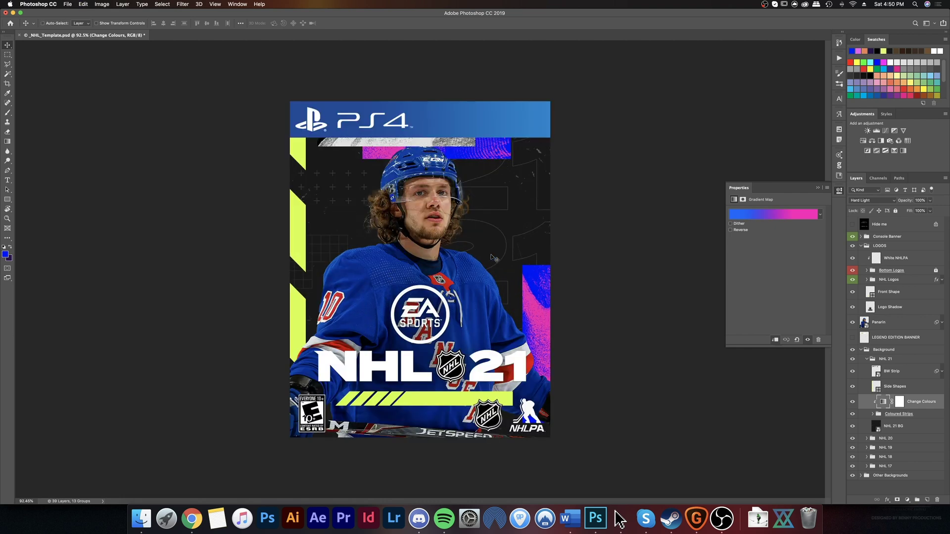
Step: Hide the Change Colours layer and collapse the NHL 21 and Background groups
left_click(853, 403)
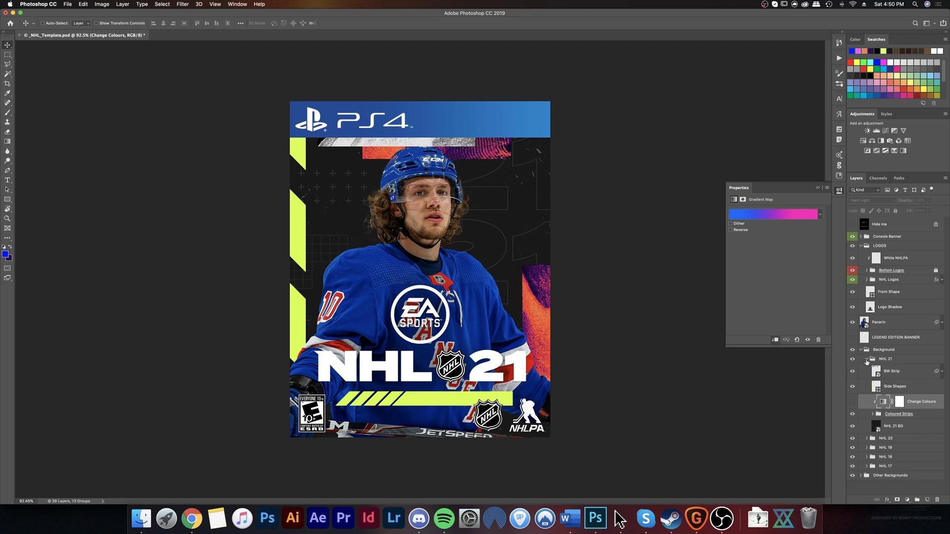
left_click(866, 360)
left_click(861, 350)
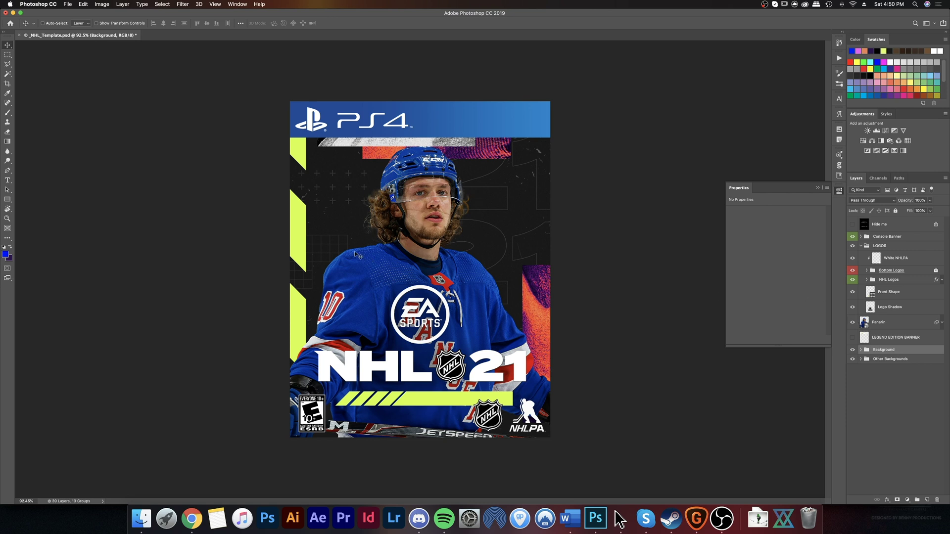
Step: Place MacKinnon Nathan 9.png from the _Players folder in Finder above the Panarin layer of the cover
left_click(871, 325)
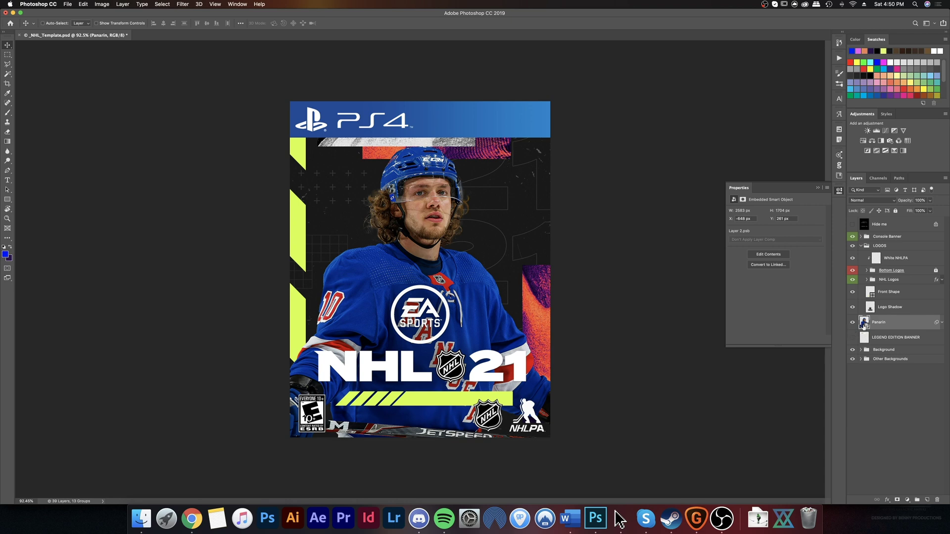
left_click(142, 517)
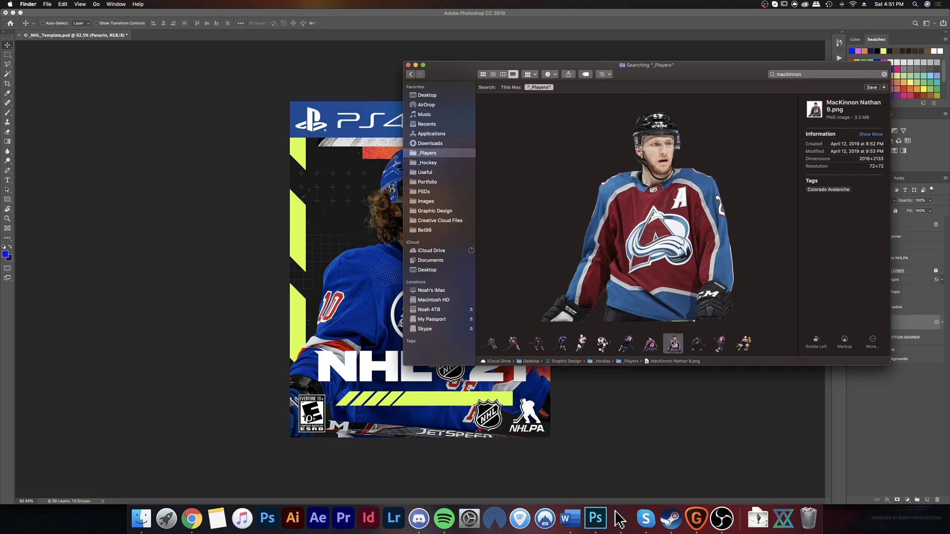
left_click_drag(673, 345, 469, 243)
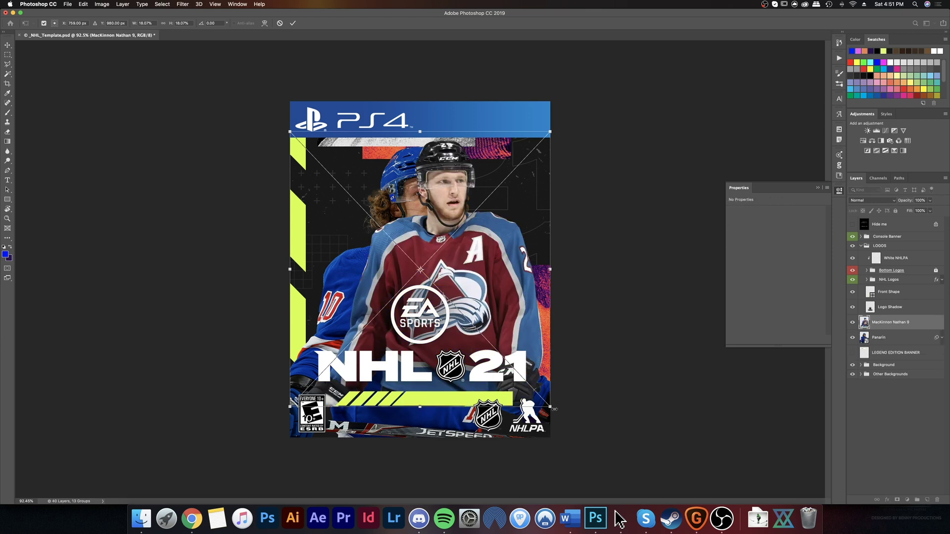
Step: Enlarge the placed MacKinnon image and position it over Panarin, with the head below the PS4 banner
left_click_drag(550, 407, 569, 414)
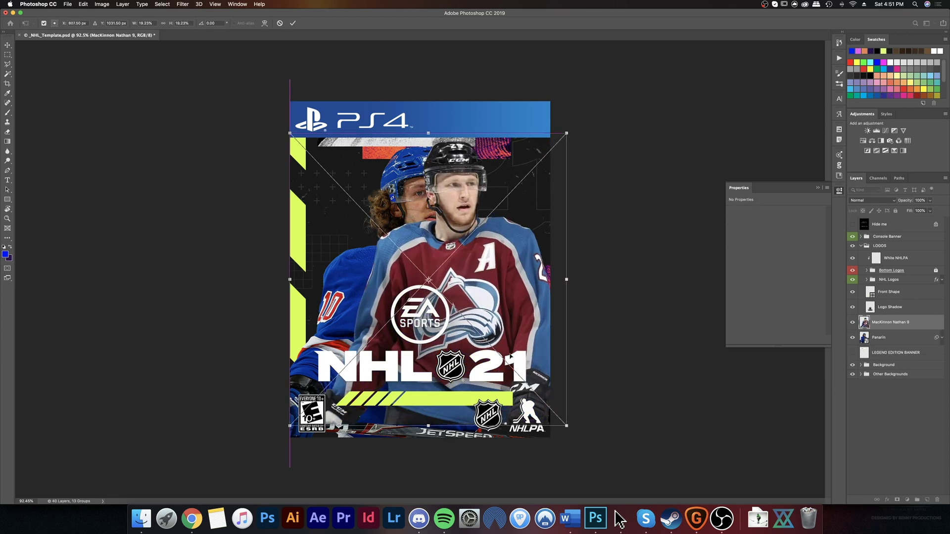
left_click_drag(520, 329, 475, 341)
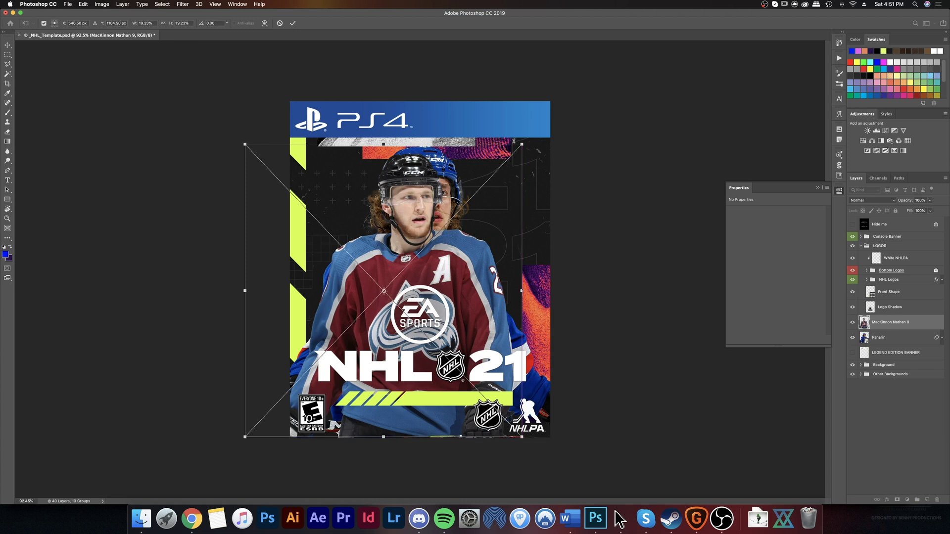
left_click_drag(520, 142, 526, 140)
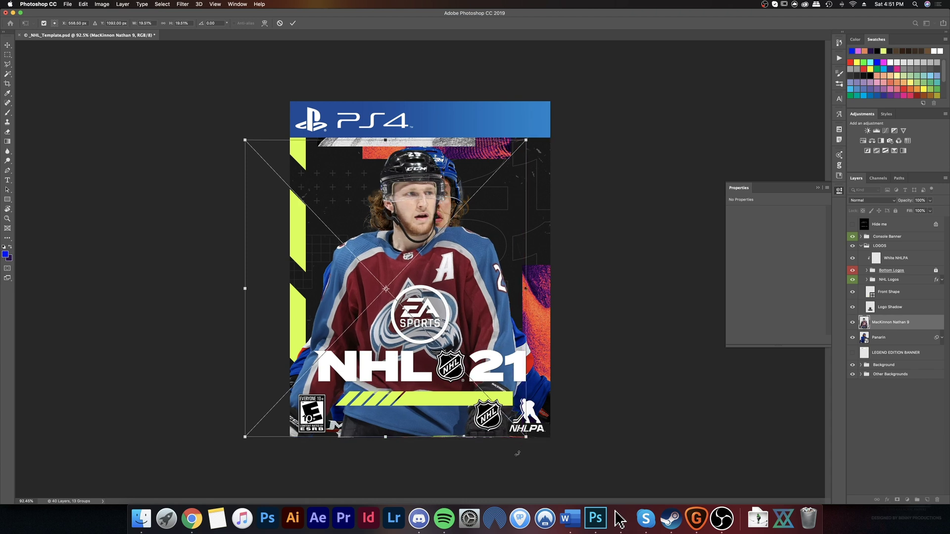
left_click_drag(526, 436, 545, 448)
key("Return")
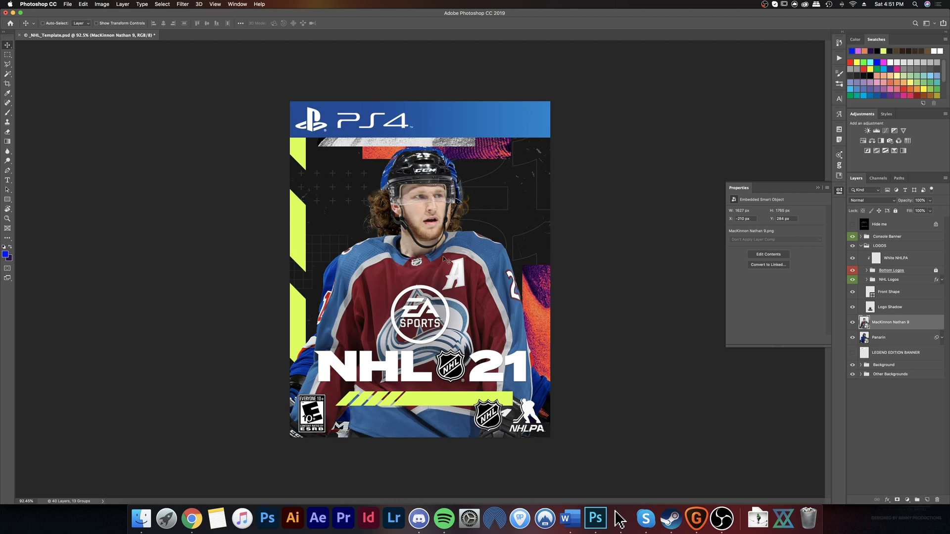
mouse_move(446, 260)
left_mouse_down()
mouse_move(443, 283)
mouse_move(445, 269)
left_mouse_up()
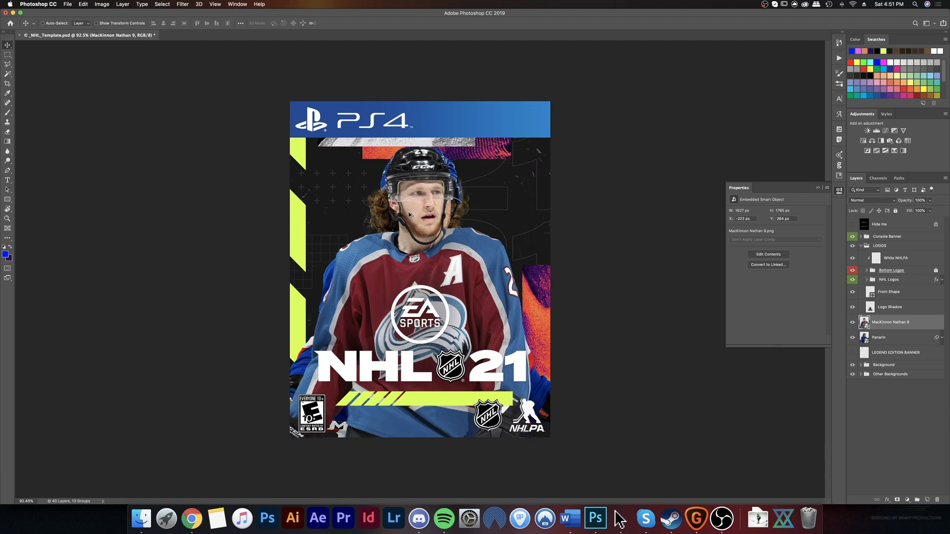
Step: Examine the MacKinnon image up close and hide its layer to compare it with Panarin
scroll(409, 215, "up", 5)
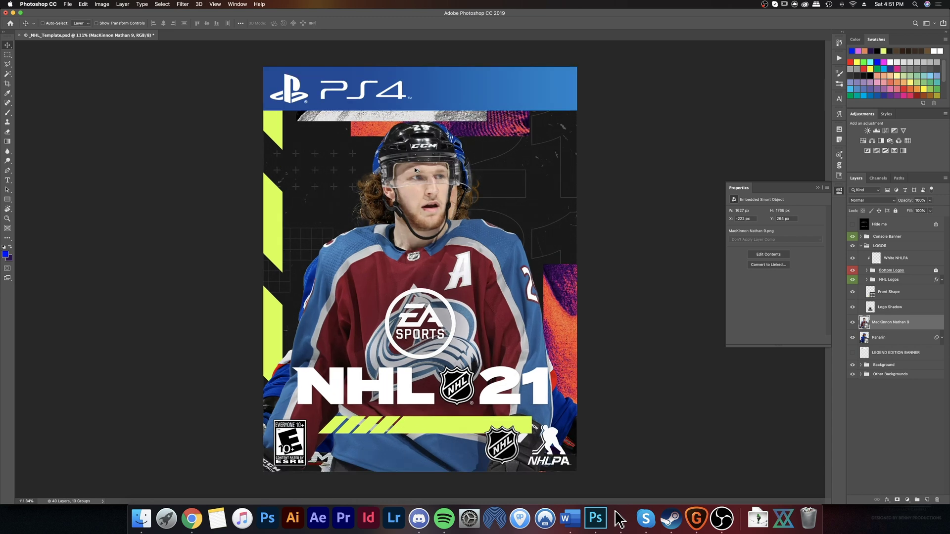
scroll(419, 168, "up", 1)
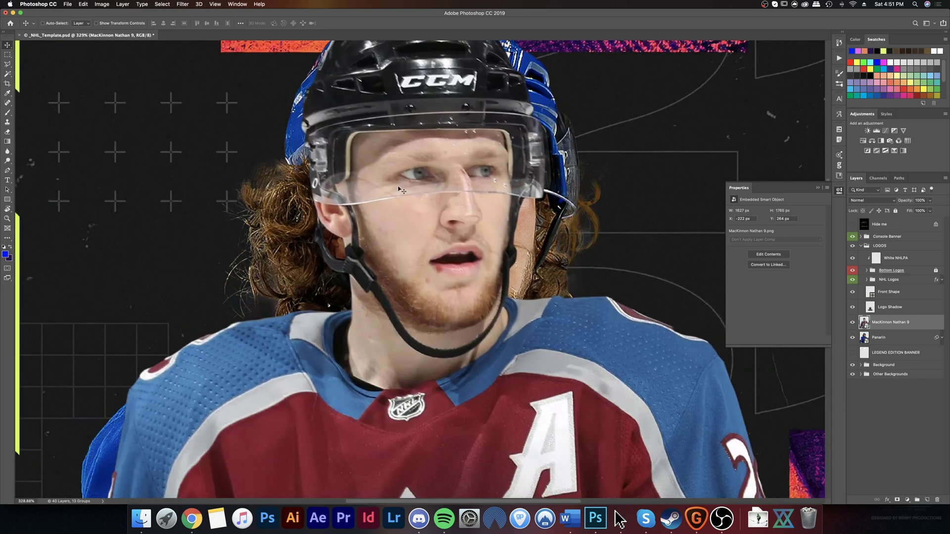
scroll(420, 277, "down", 4)
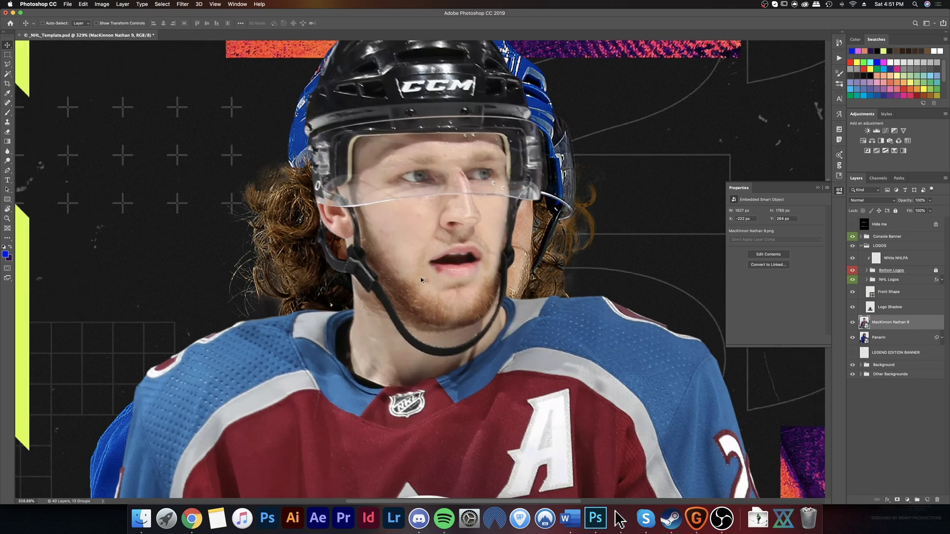
left_click(853, 322)
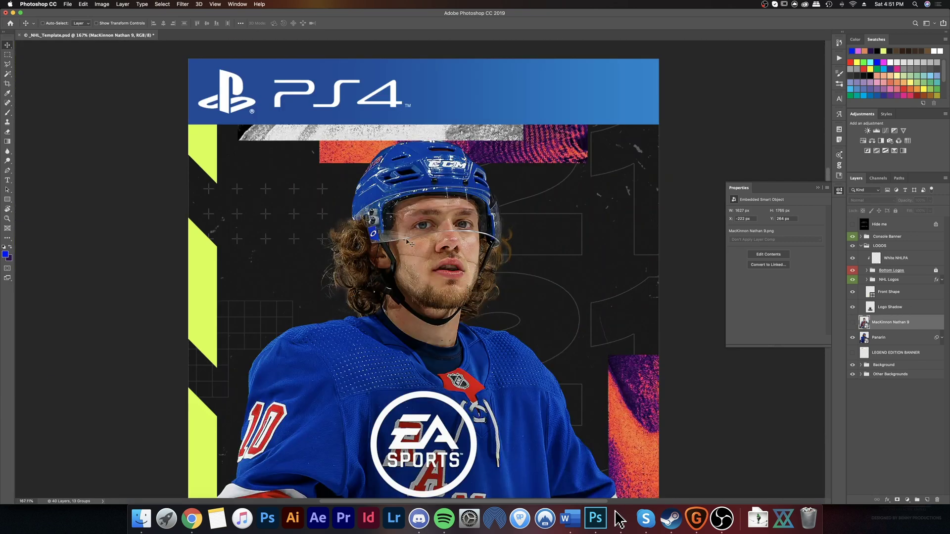
scroll(436, 298, "down", 2)
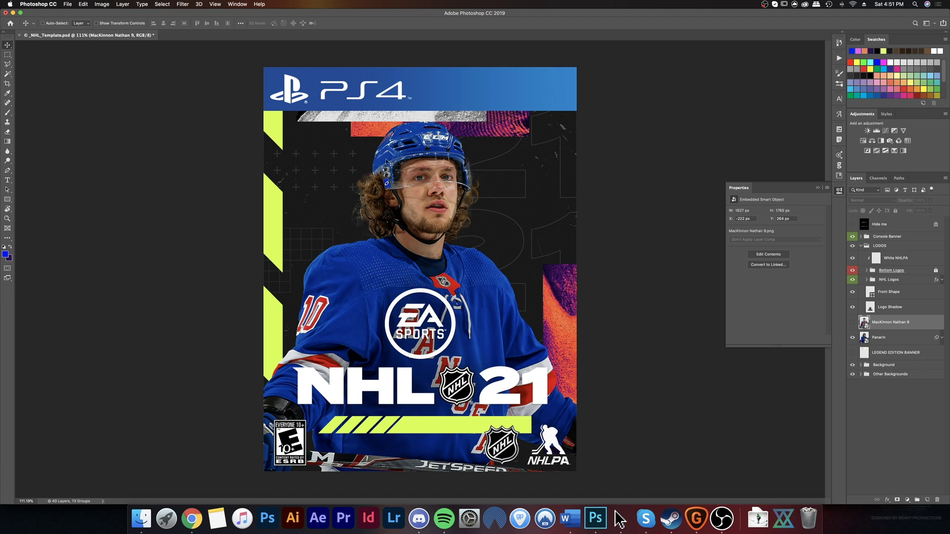
Step: Move Panarin's Camera Raw smart filter onto the redisplayed MacKinnon Nathan 9 layer and hide the Panarin layer
left_click(942, 338)
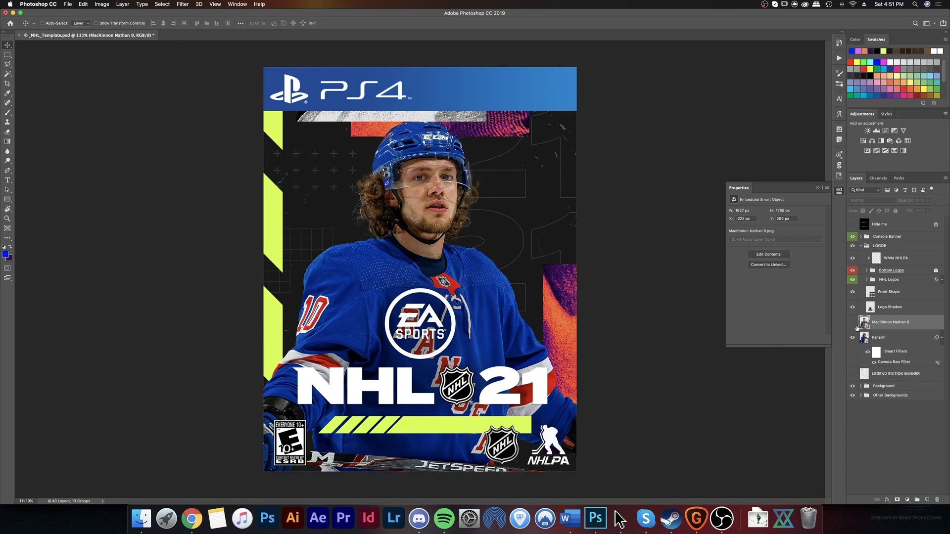
left_click(853, 325)
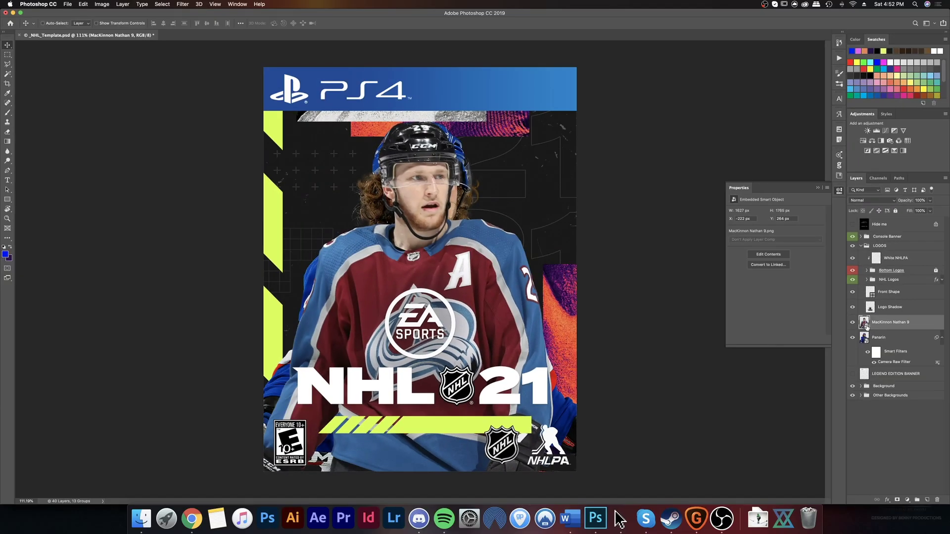
right_click(920, 324)
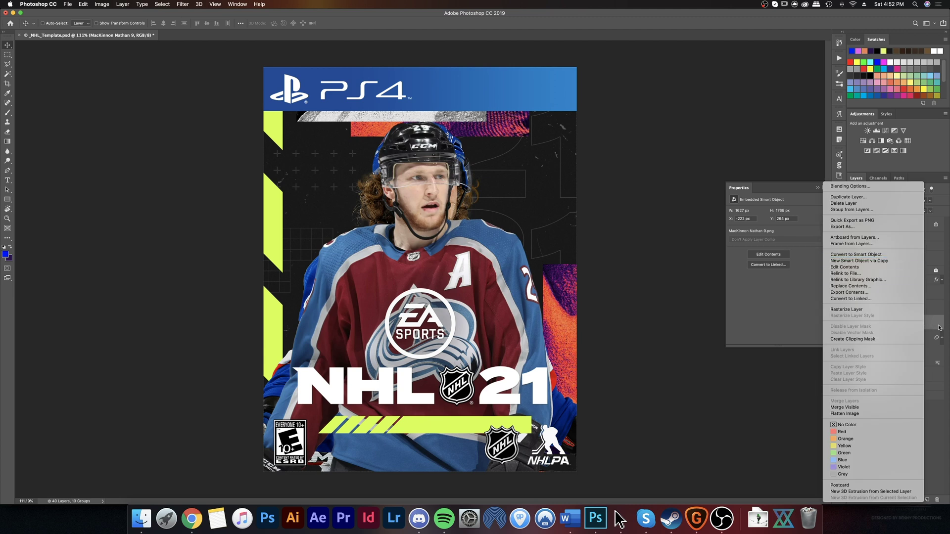
left_click(935, 325)
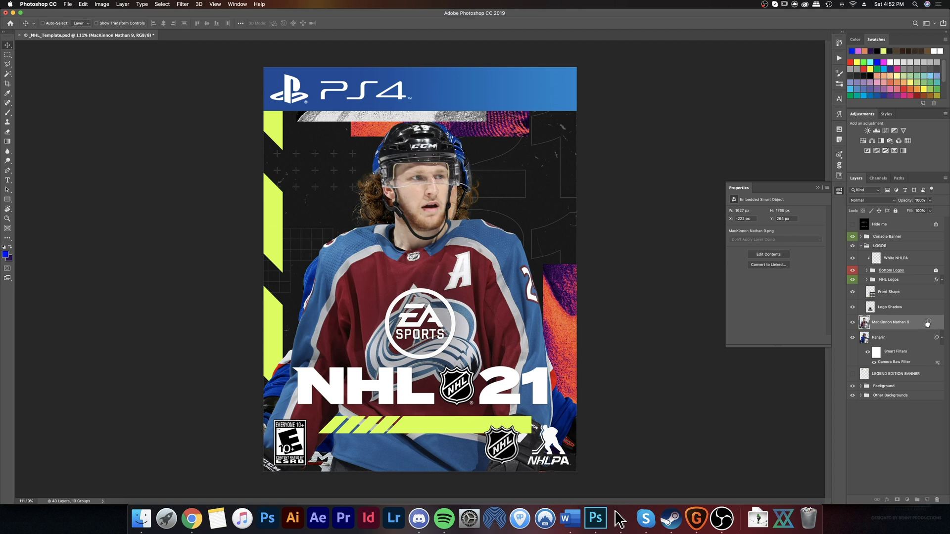
left_click_drag(937, 338, 928, 323)
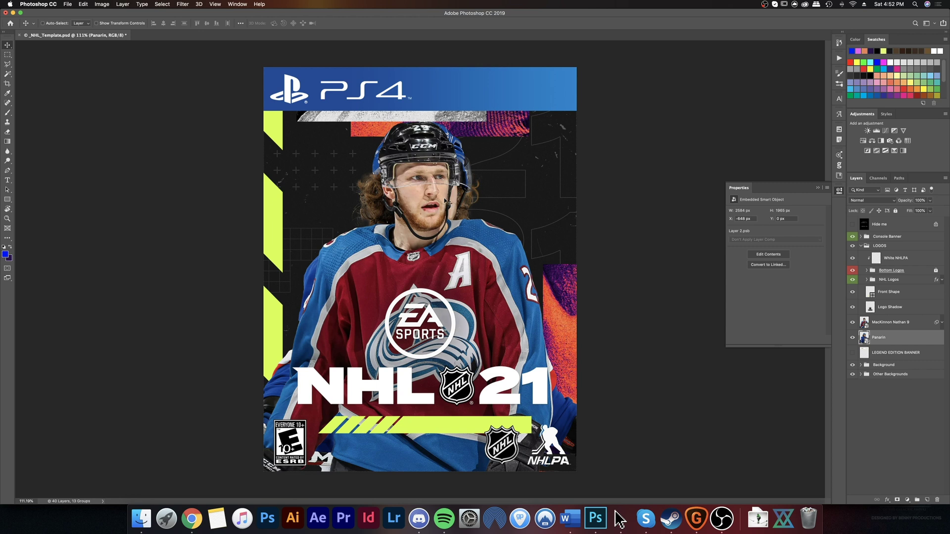
left_click(852, 338)
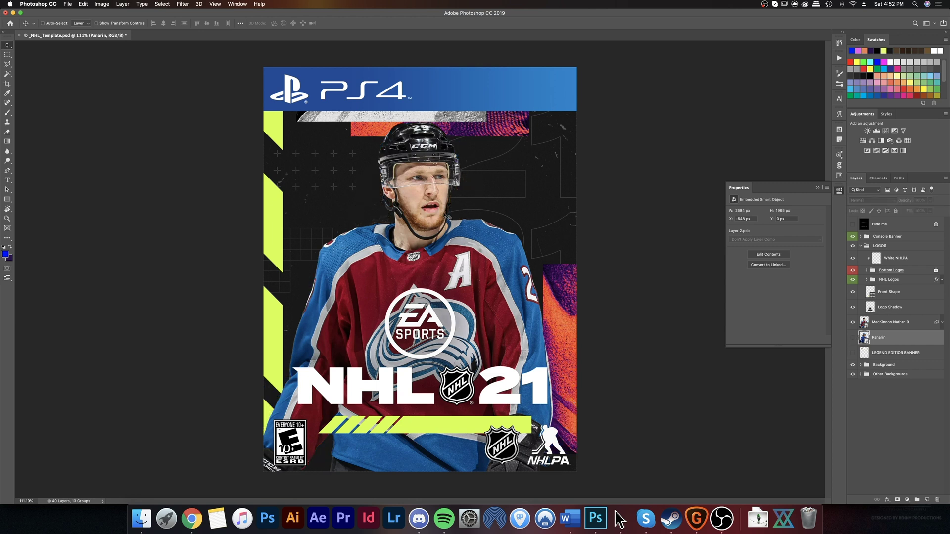
Step: Compare the MacKinnon layer with its smart filters off and on, and collapse its filter list
left_click(942, 323)
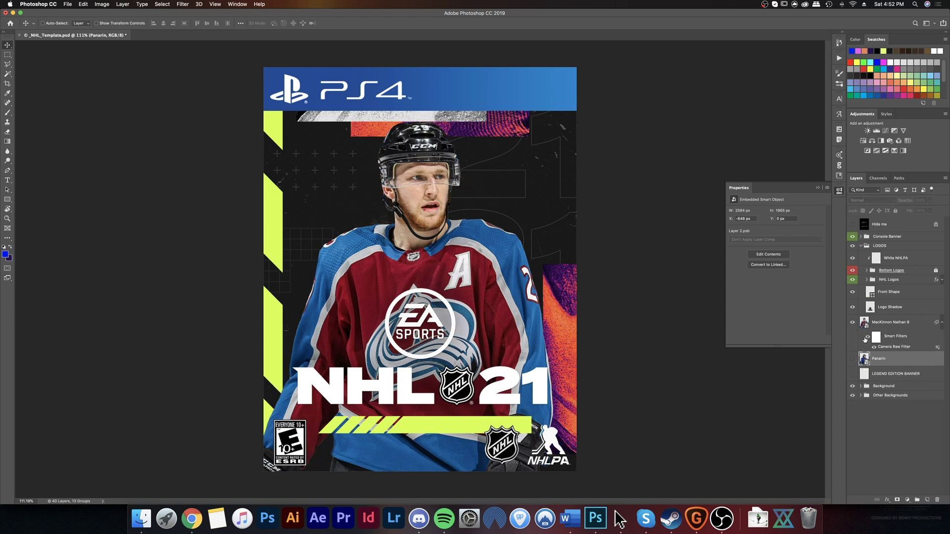
left_click(868, 338)
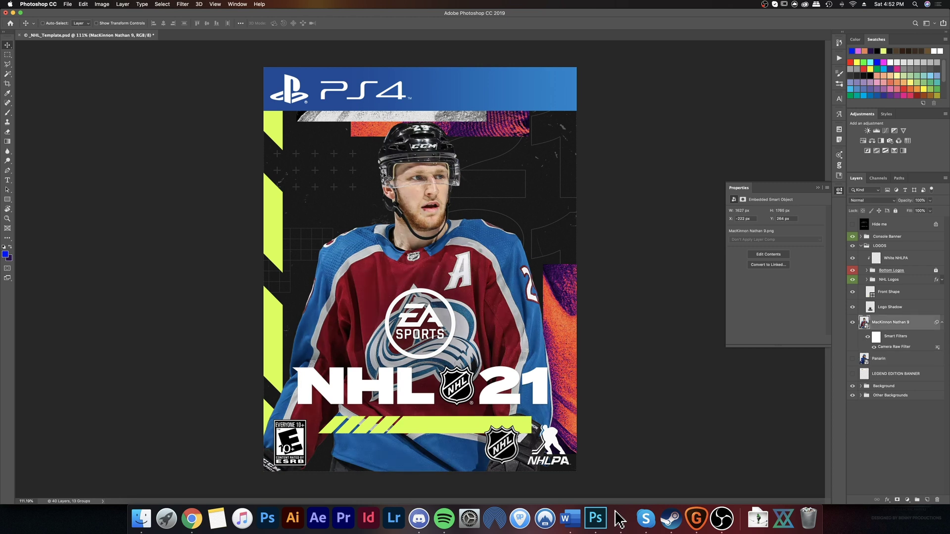
scroll(404, 300, "down", 6)
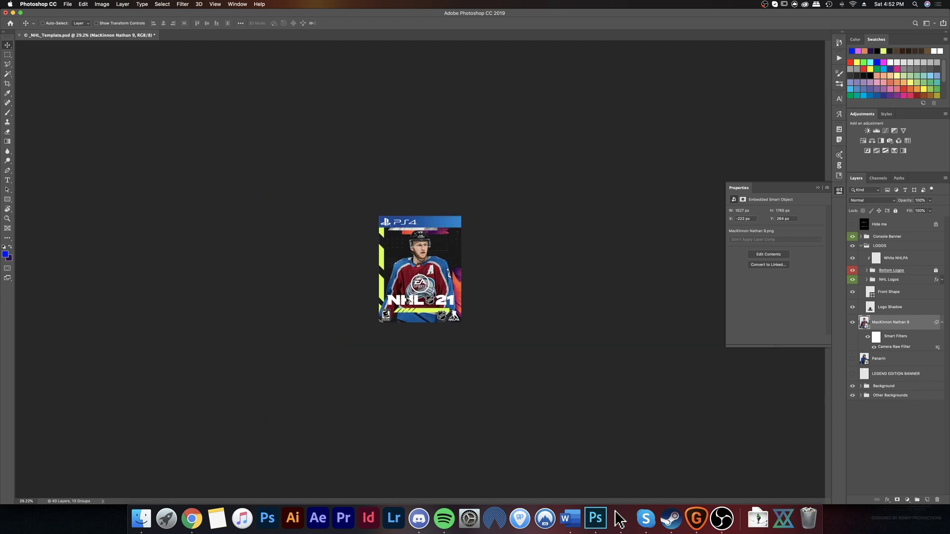
scroll(406, 297, "up", 5)
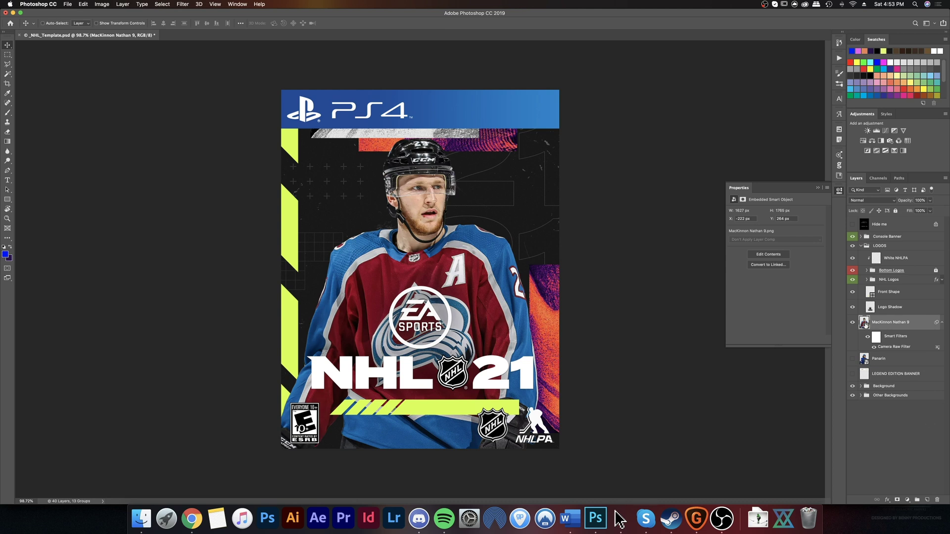
left_click(942, 323)
Step: Expand the Background and NHL 21 groups and open the contents of the NHL 21 BG smart object
left_click(862, 365)
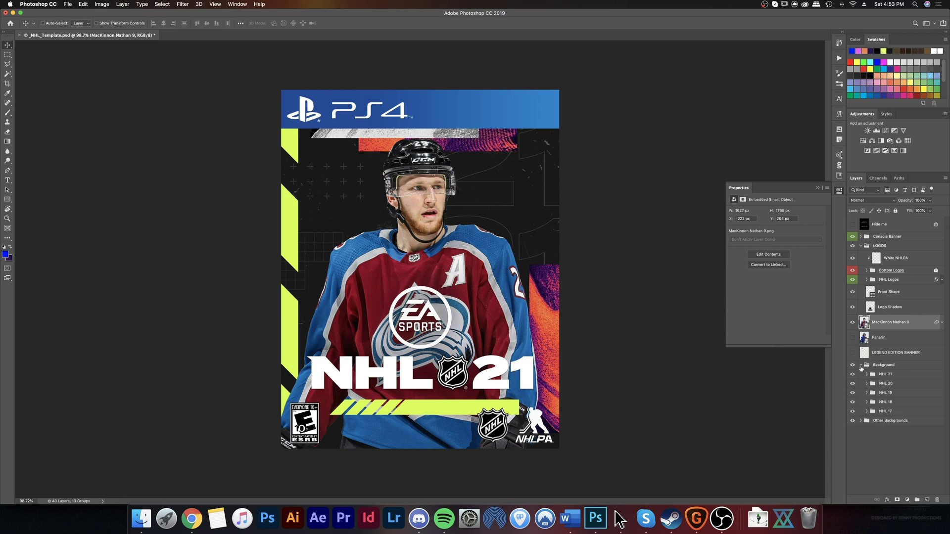
left_click(867, 375)
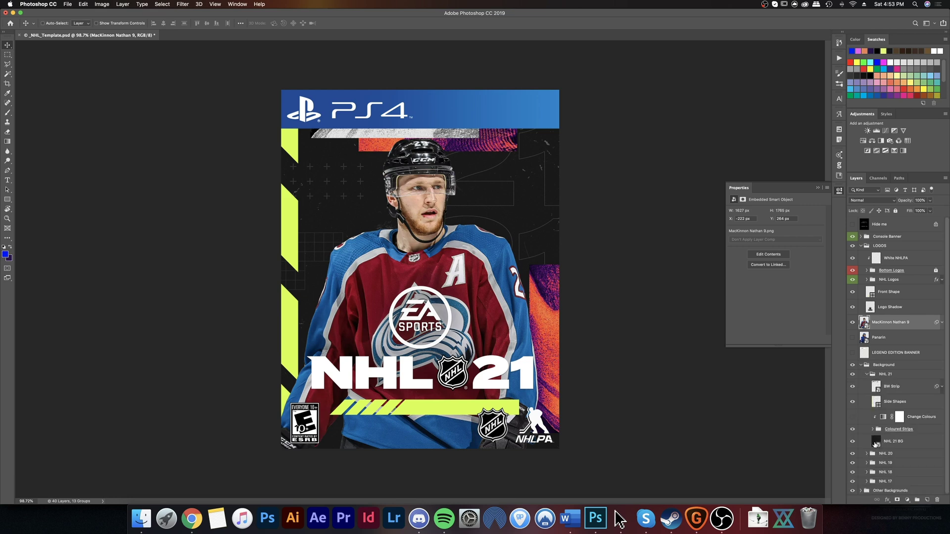
left_click(875, 445)
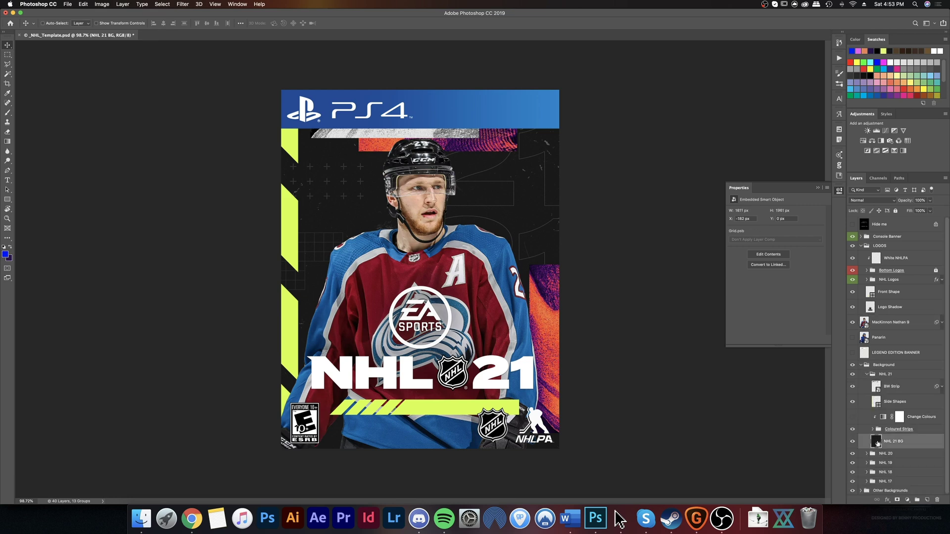
double_click(878, 443)
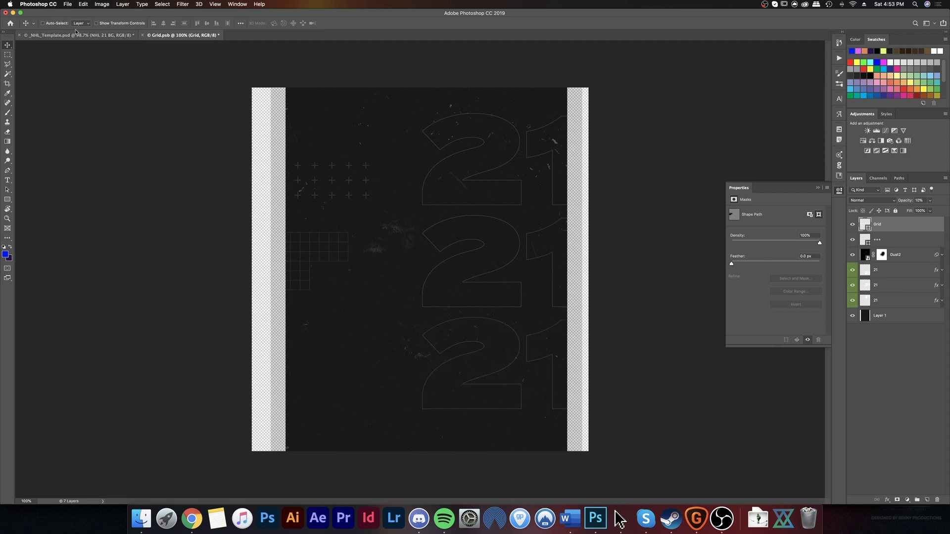
Step: Close the Grid.psb document and review the whole NHL 21 cover
left_click(142, 35)
left_click(449, 165)
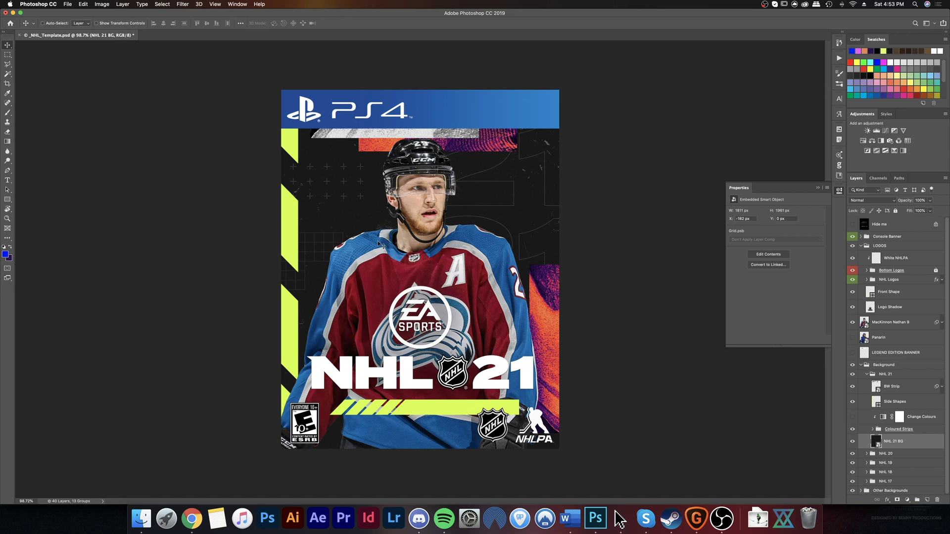
scroll(376, 247, "down", 4)
scroll(376, 246, "up", 2)
scroll(375, 246, "up", 1)
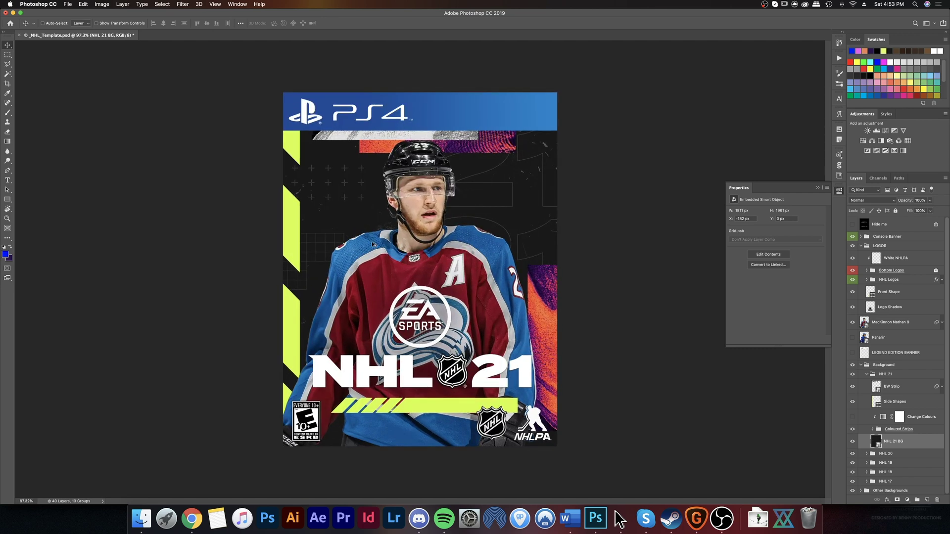